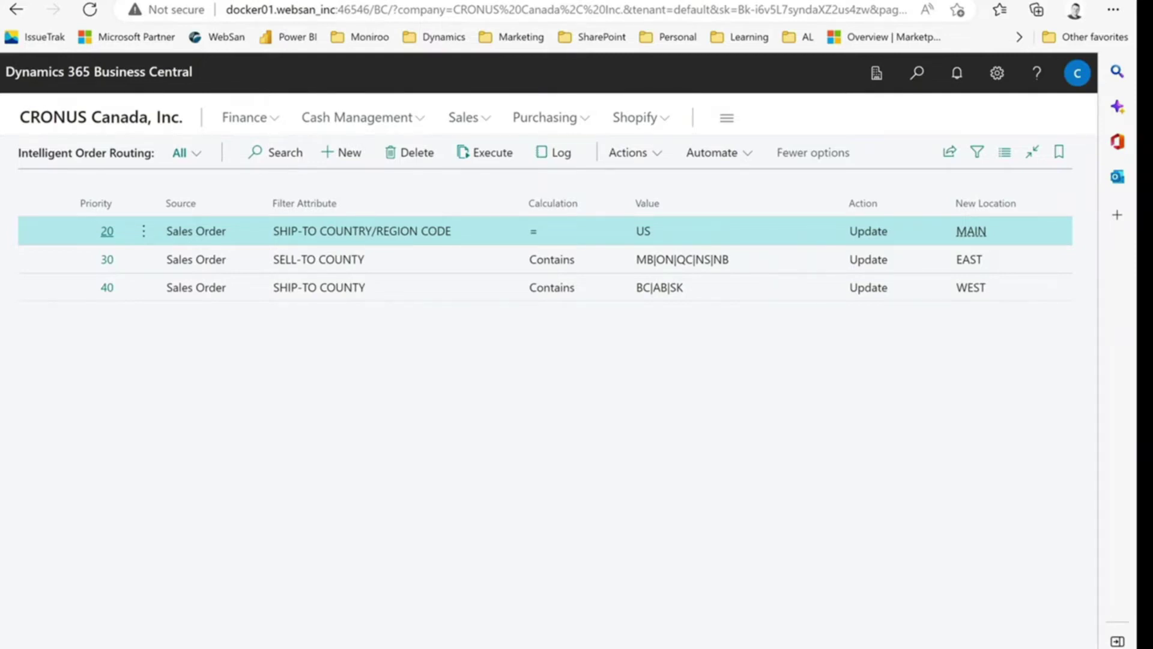
Step: Search Tell Me for 'intelligent setup' to list the Intelligent Order Routing pages
left_click(914, 75)
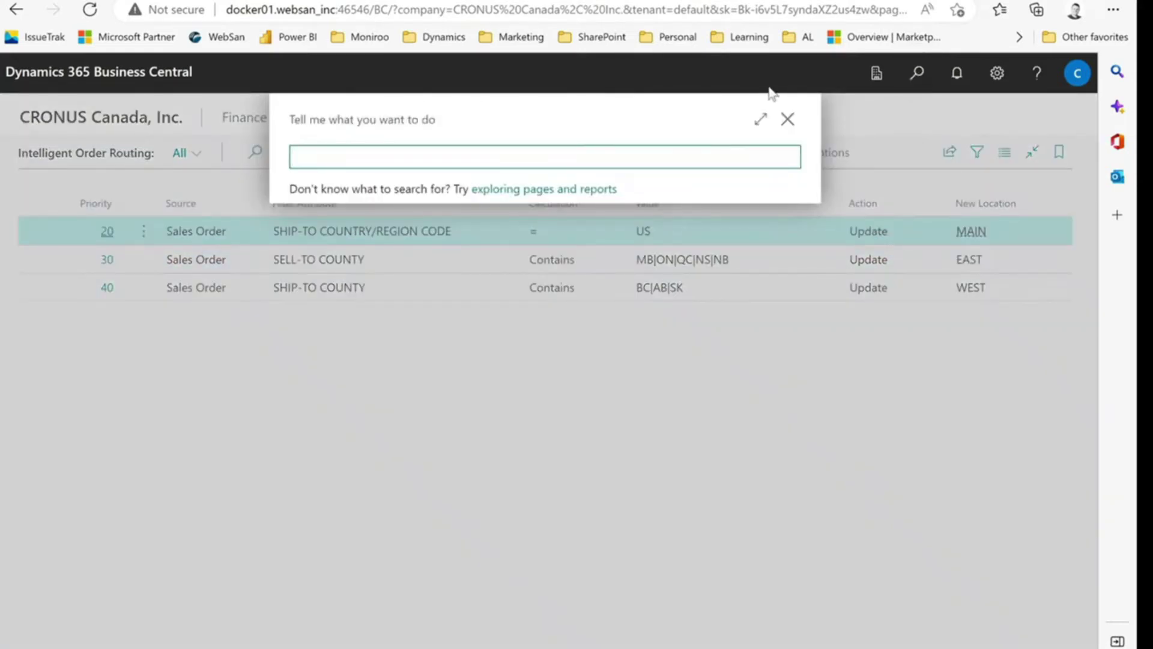
type("intelligent s")
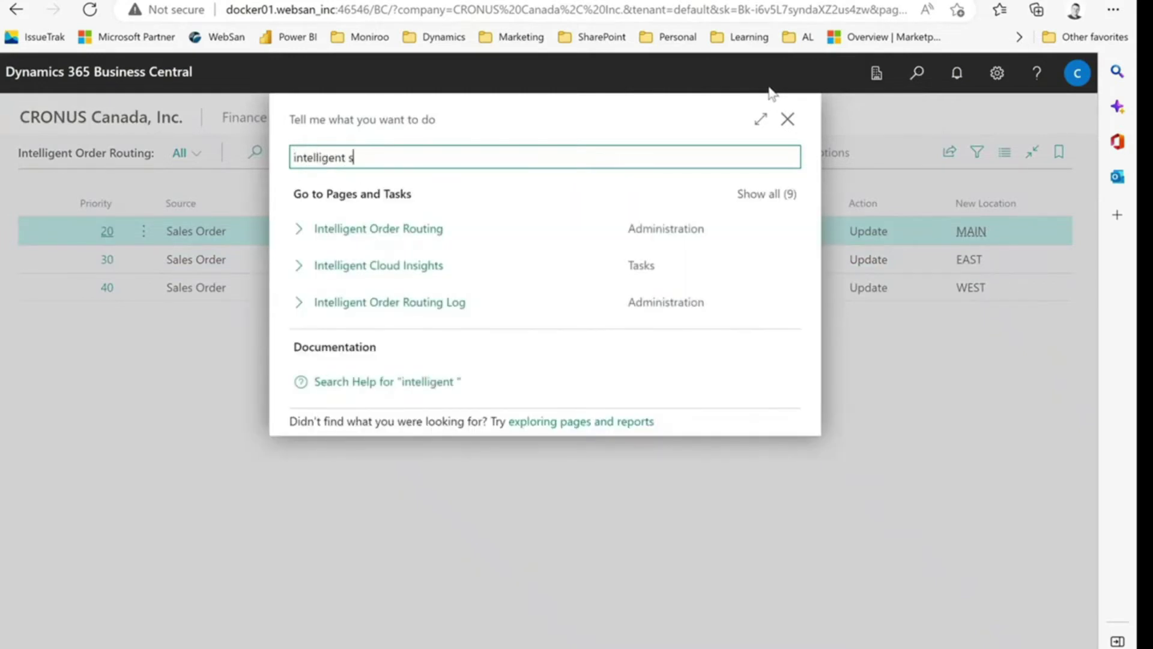
type("etup")
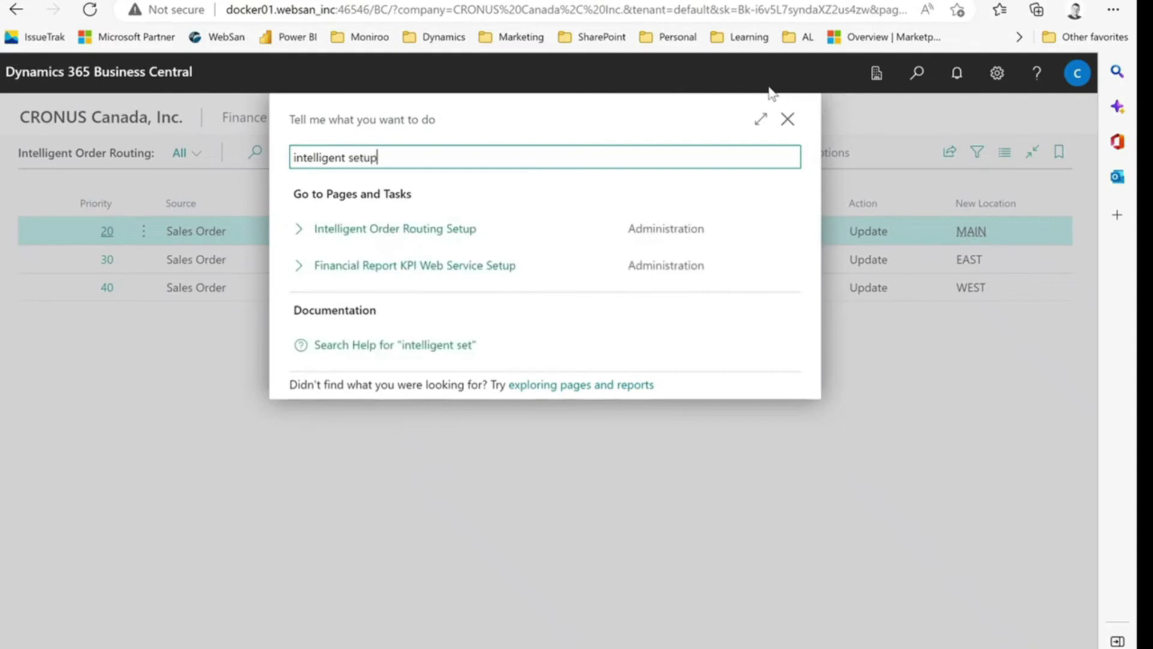
Step: Open Intelligent Order Routing Setup, which has Route Released Orders and Allow Orders to Cross Borders on
left_click(427, 232)
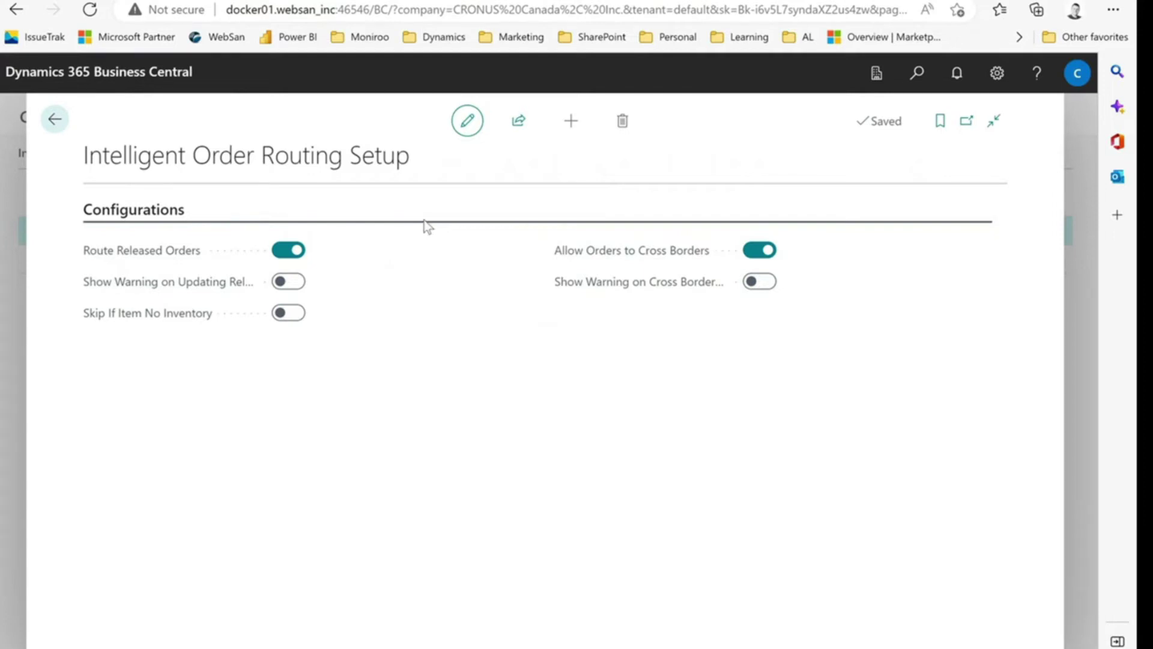
mouse_move(167, 323)
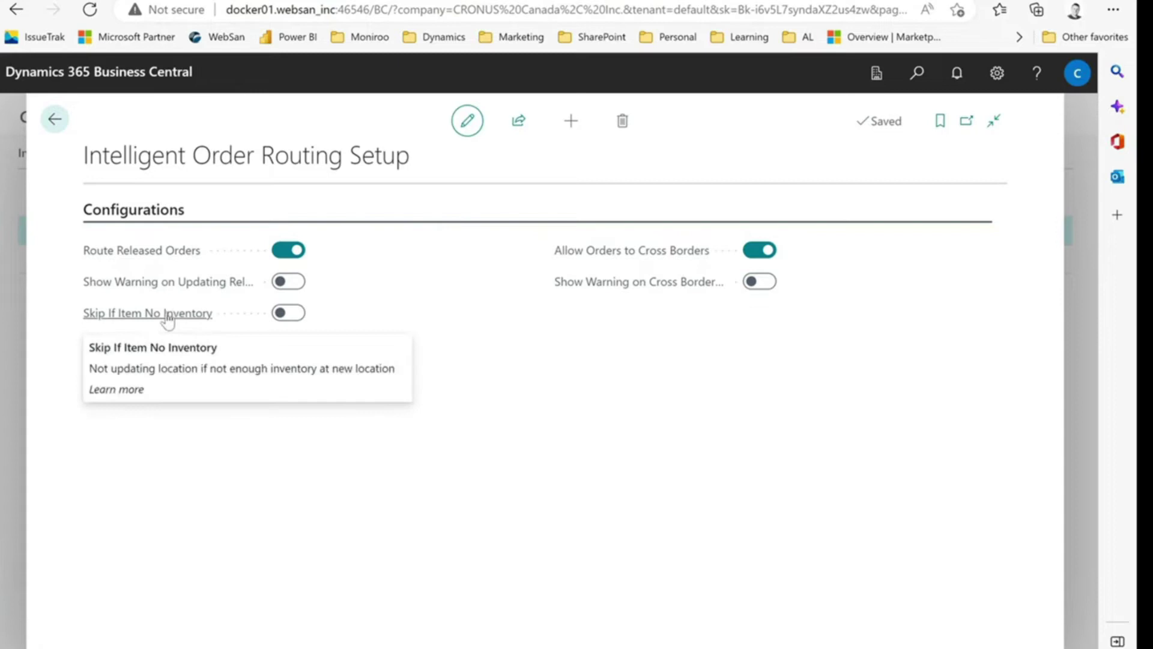
Step: Return to the Intelligent Order Routing list with priority 20, 30 and 40 rules for MAIN, EAST, WEST
left_click(53, 123)
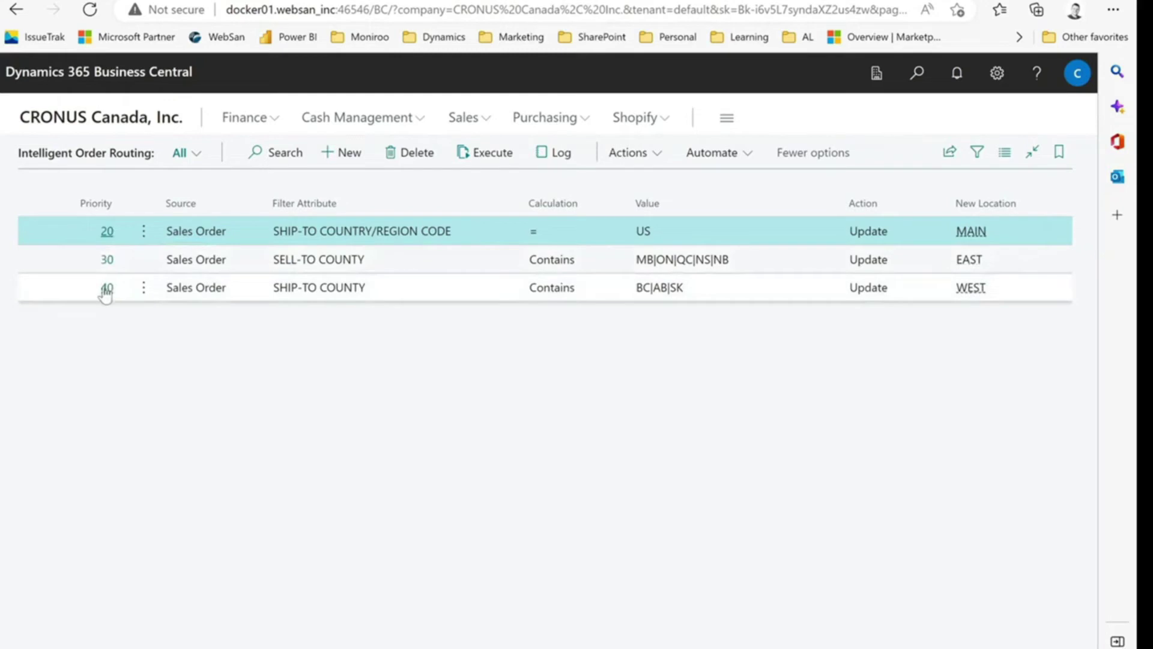
Step: Open the priority 20 US Orders rule and check its Action (Update) and New Location (MAIN) choices
left_click(108, 233)
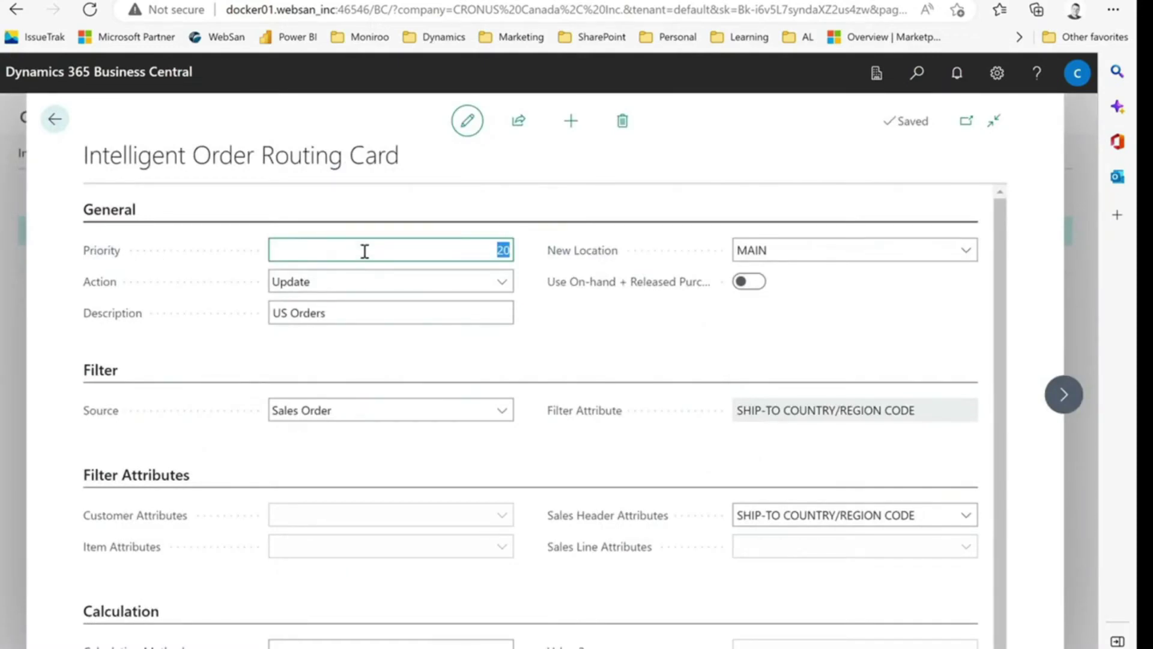
left_click(502, 282)
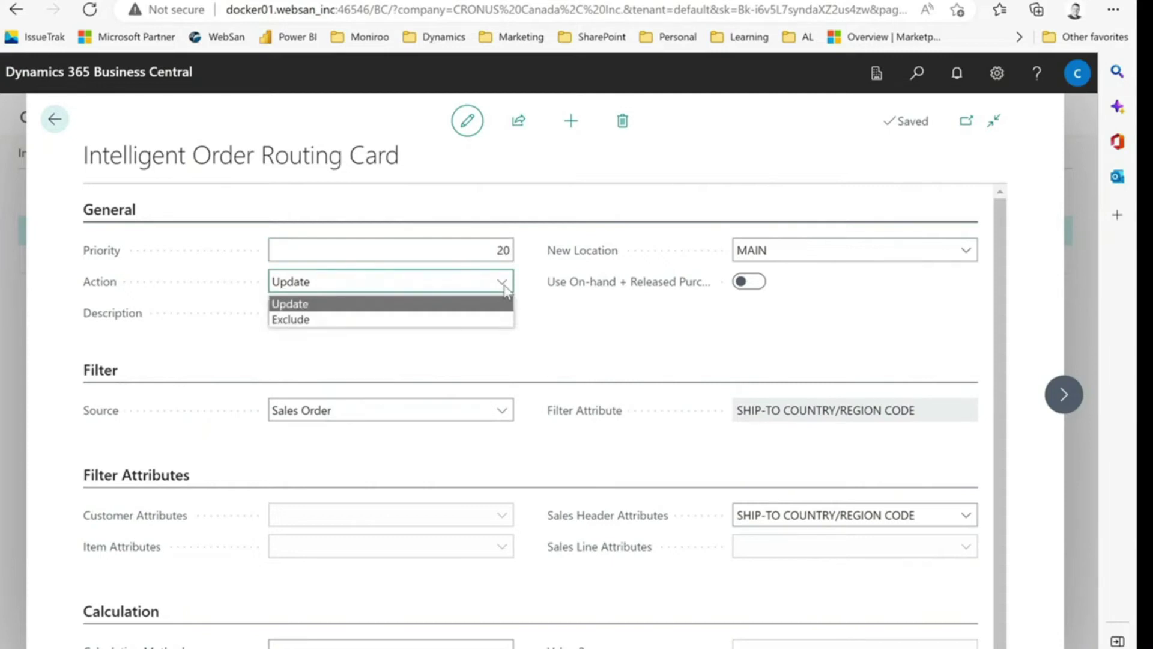
left_click(549, 302)
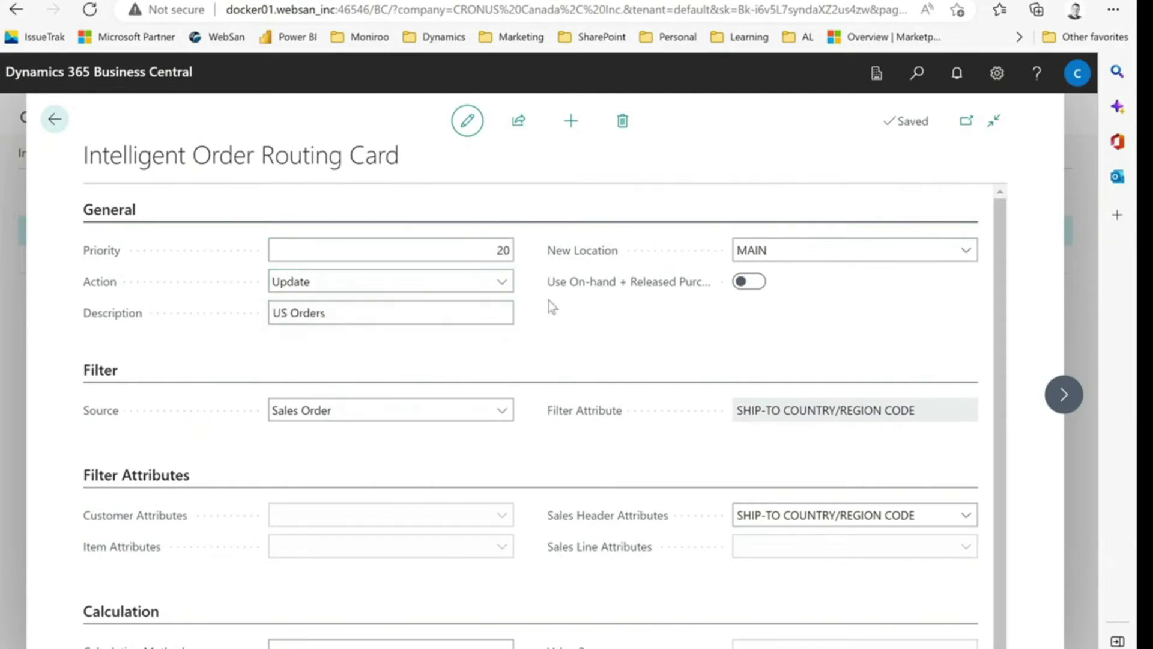
left_click(966, 251)
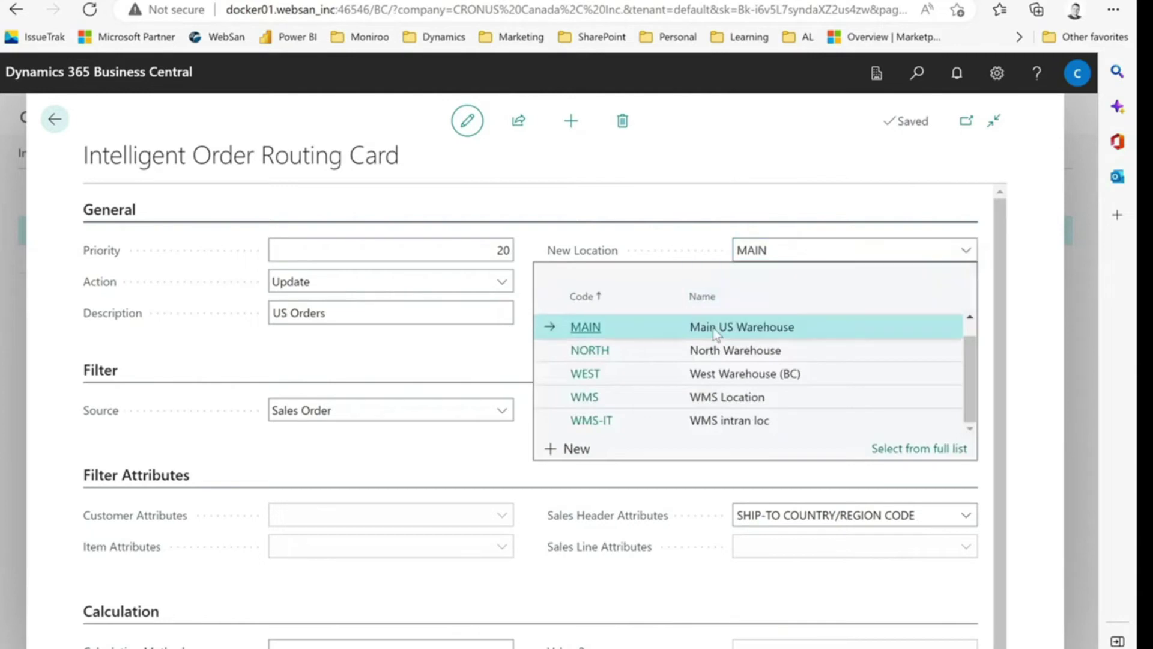
left_click(700, 205)
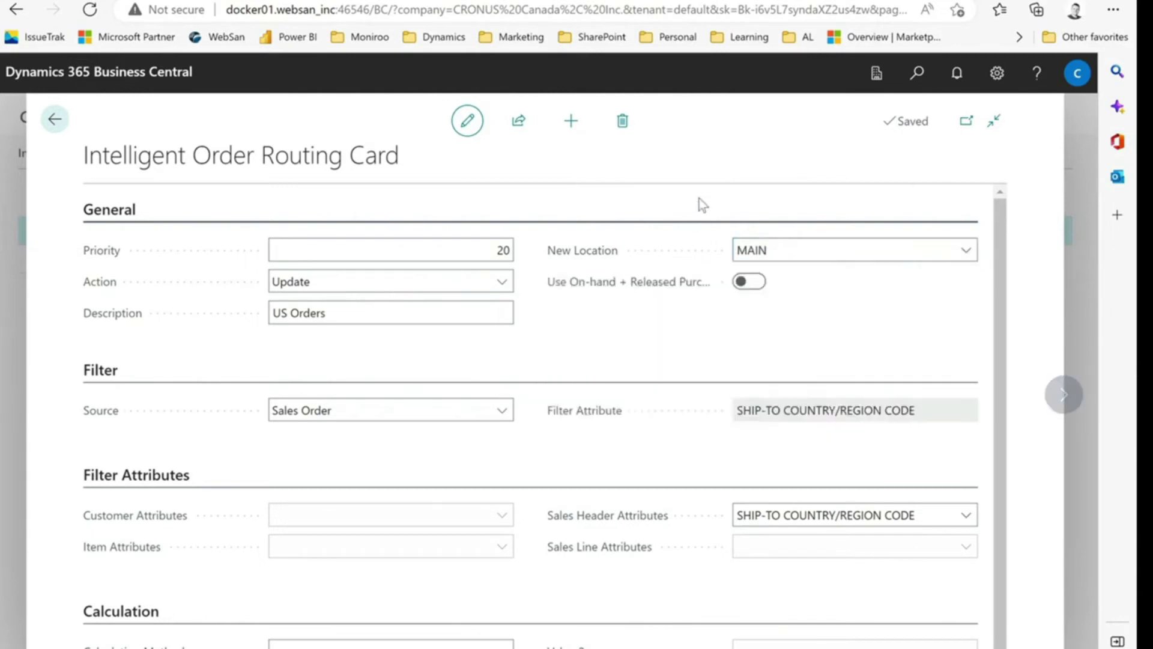
Step: Review the rule's Source type (Sales Order) and Sales Header attribute value without changing them
scroll(560, 316, "down", 1)
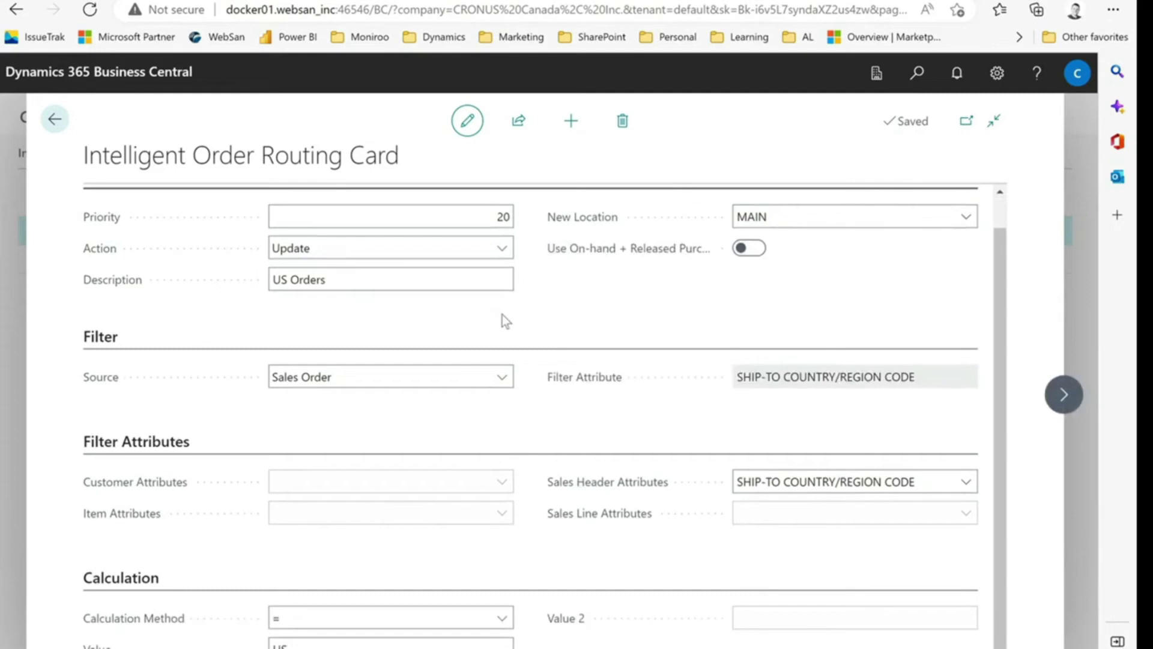
left_click(499, 377)
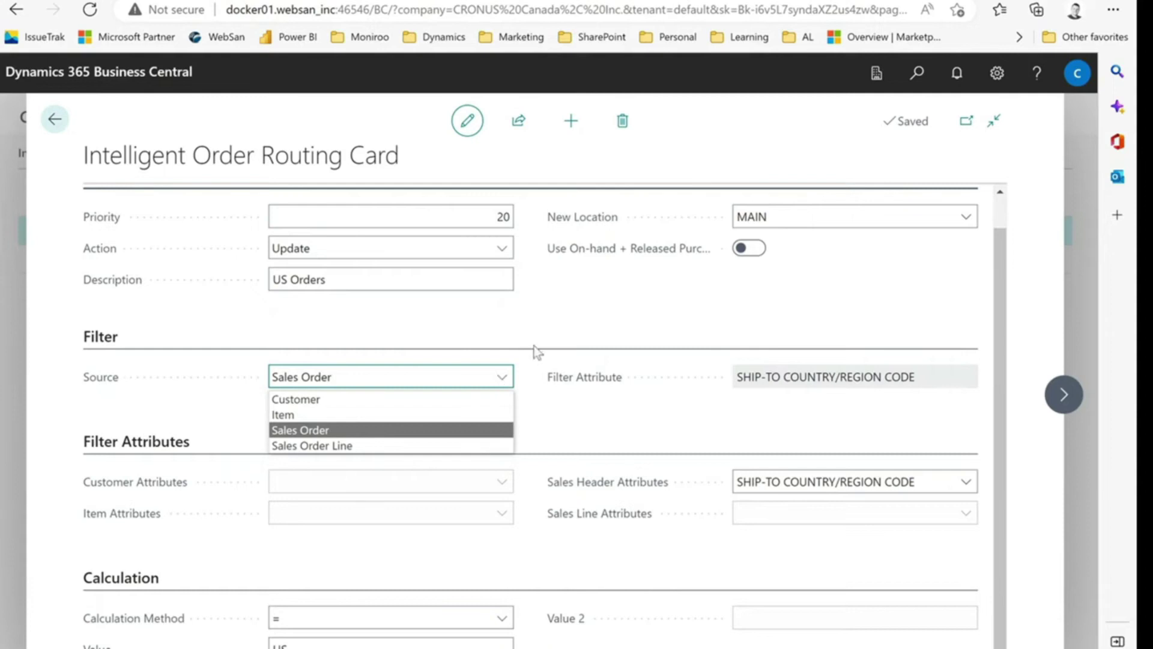
left_click(556, 326)
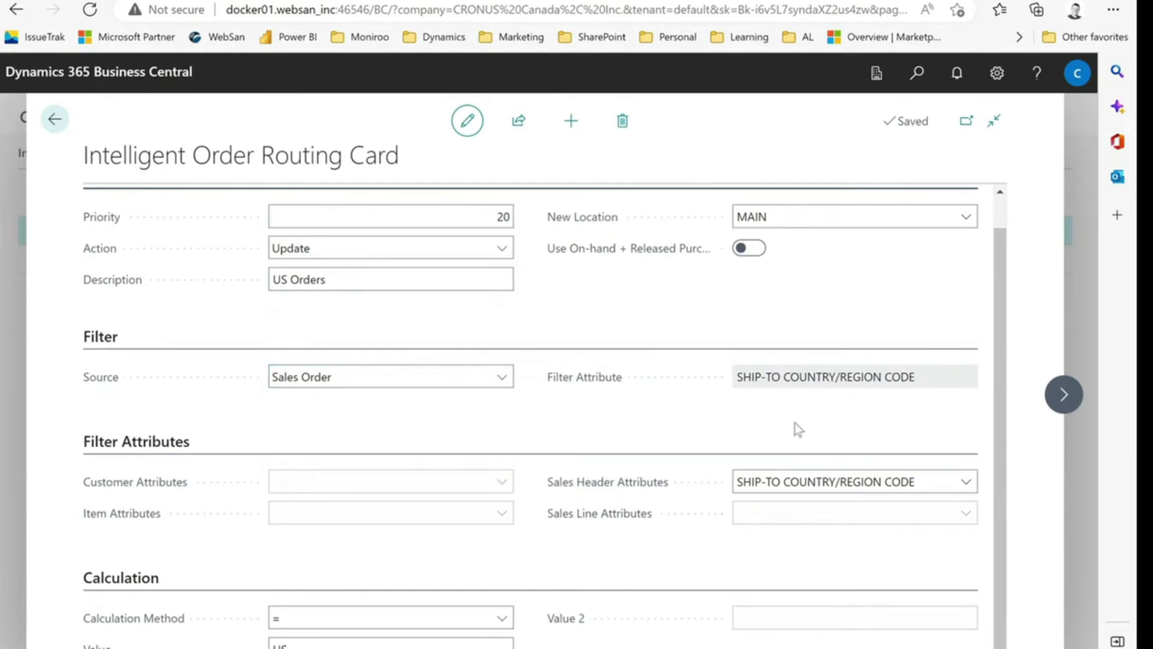
left_click(953, 481)
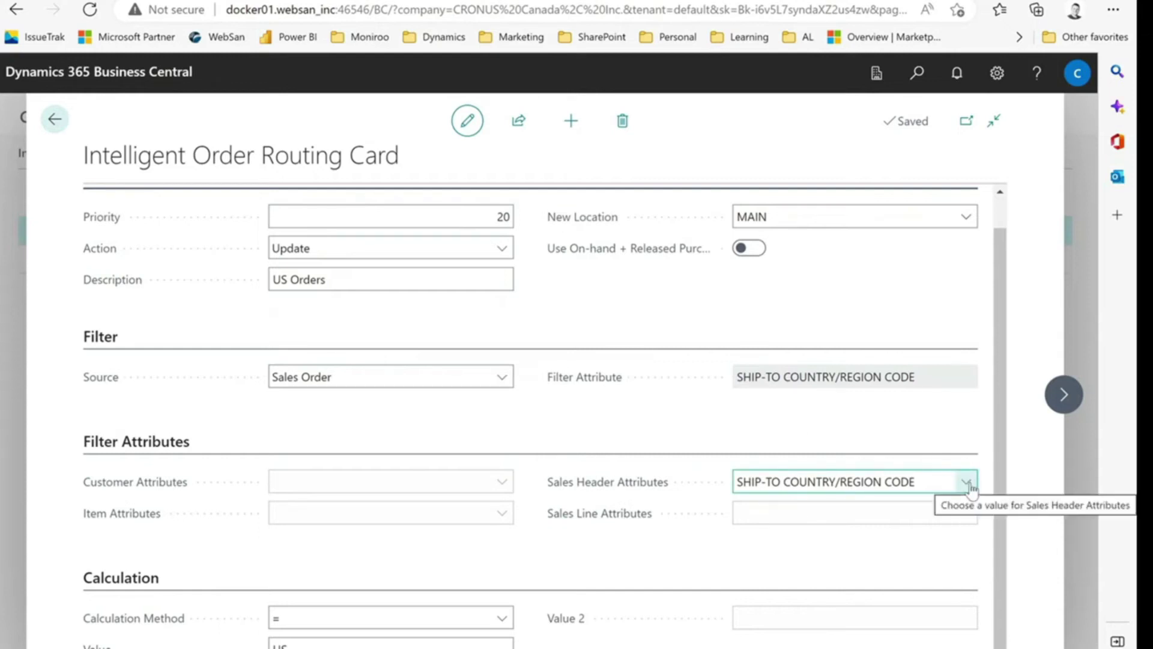
left_click(968, 484)
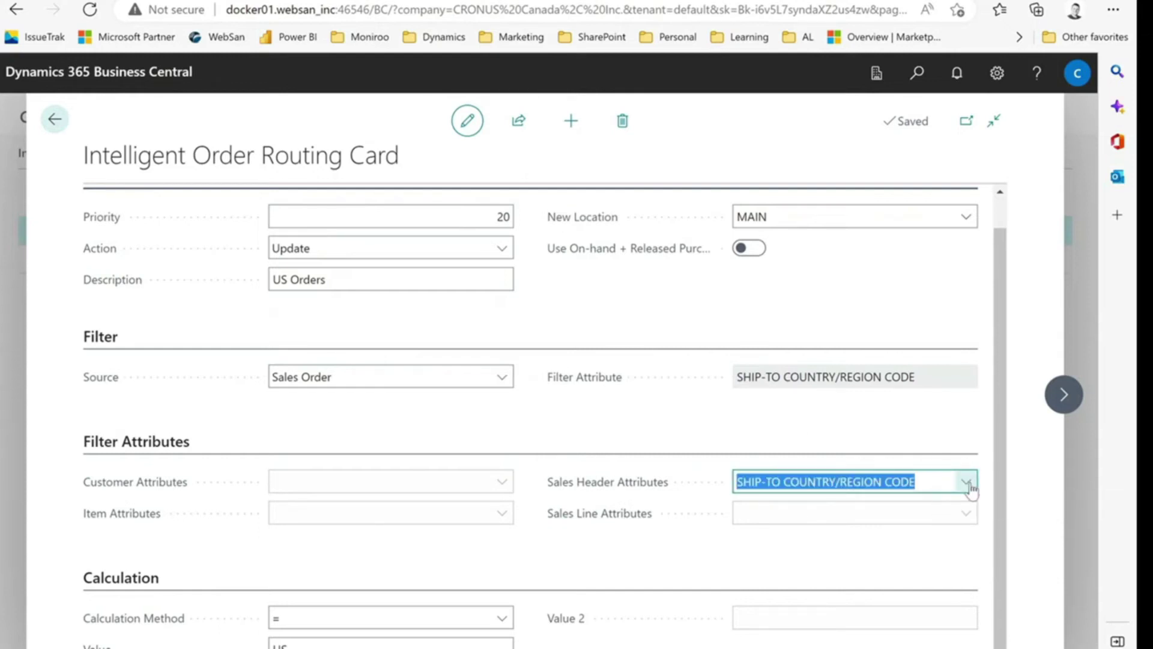
left_click(640, 332)
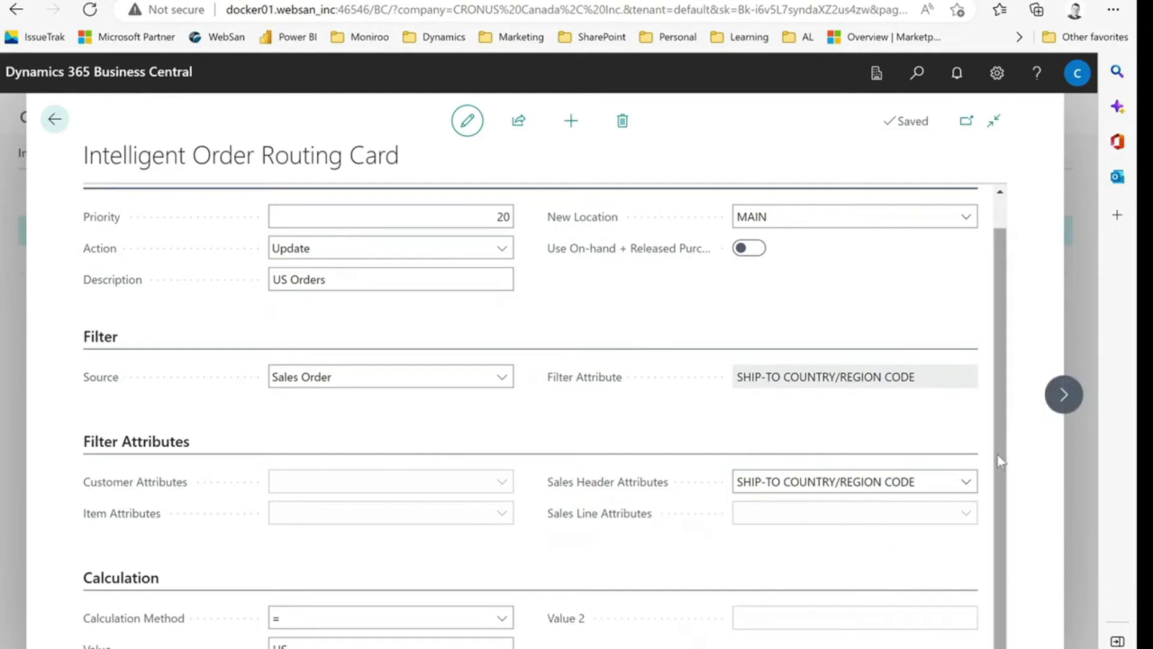
Step: Check the calculation method (=) and source type again, then close the rule unchanged
left_click(501, 619)
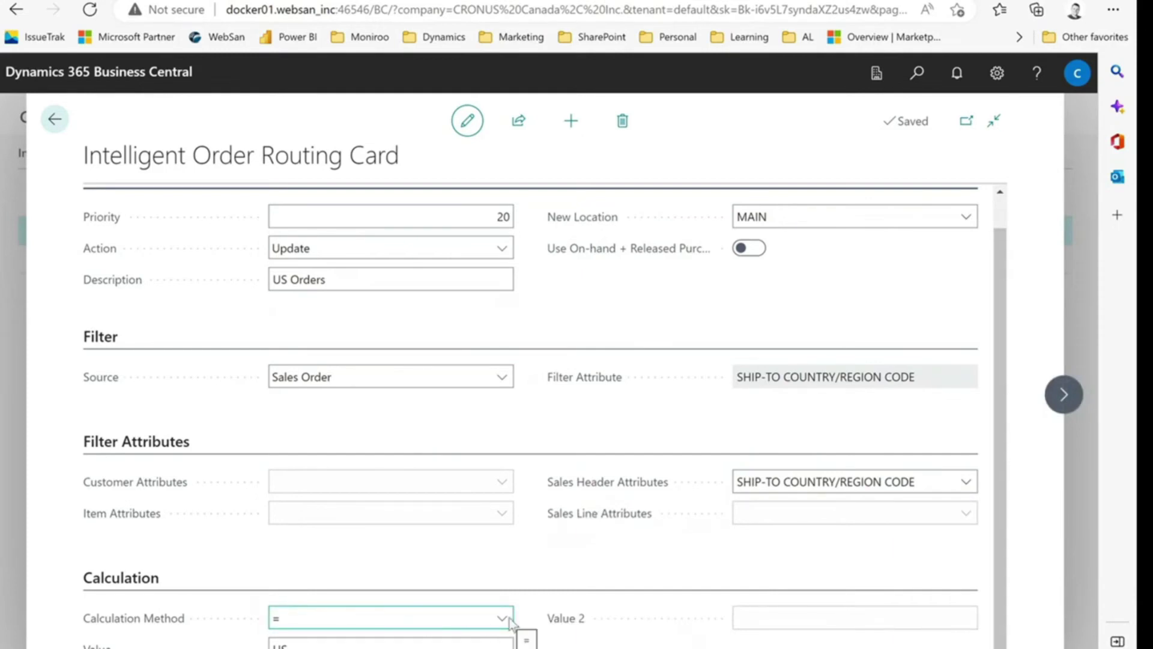
left_click(586, 561)
left_click(503, 375)
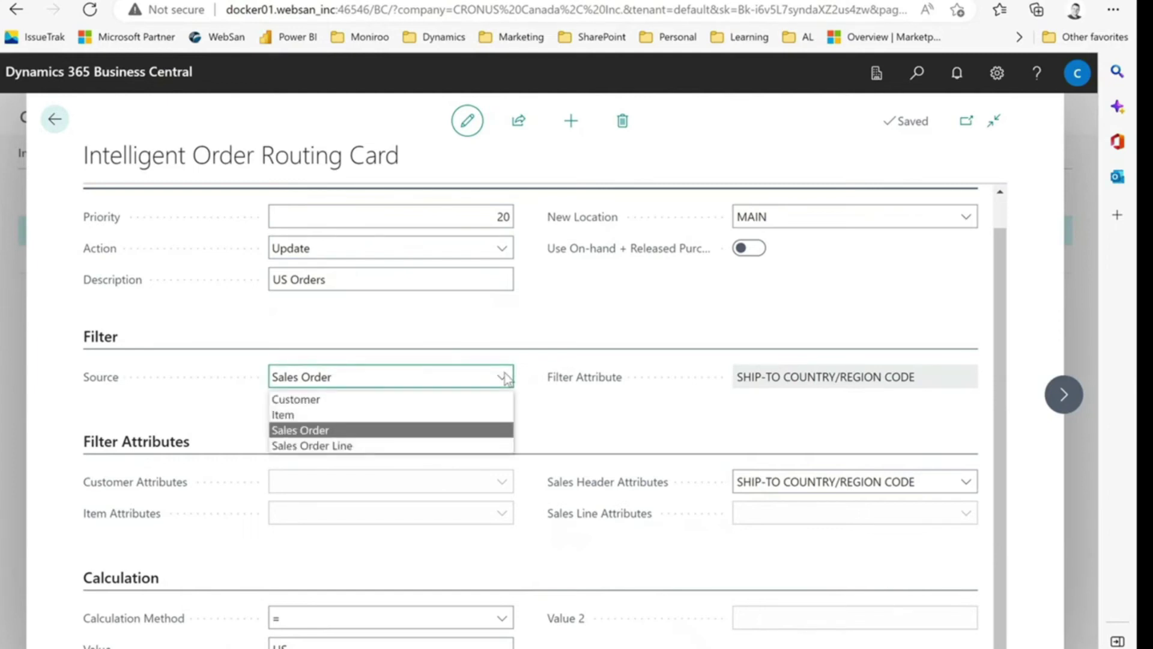
left_click(525, 326)
left_click(66, 119)
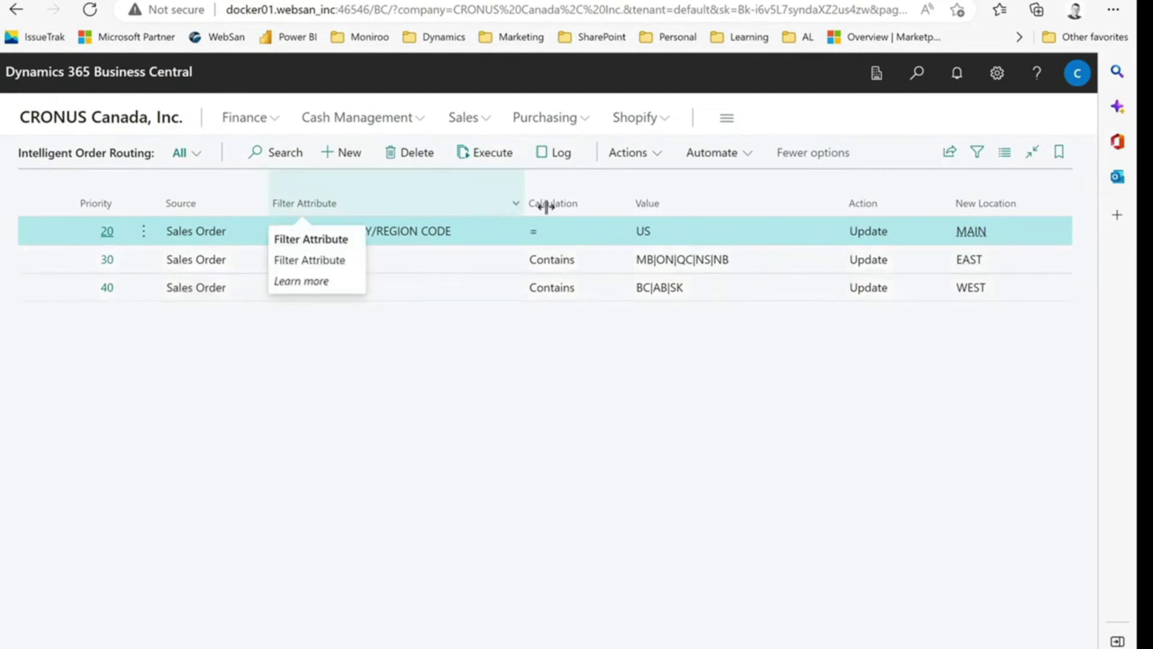
Step: Search 'sales order' and open the Sales Orders list of five open orders
left_click(912, 77)
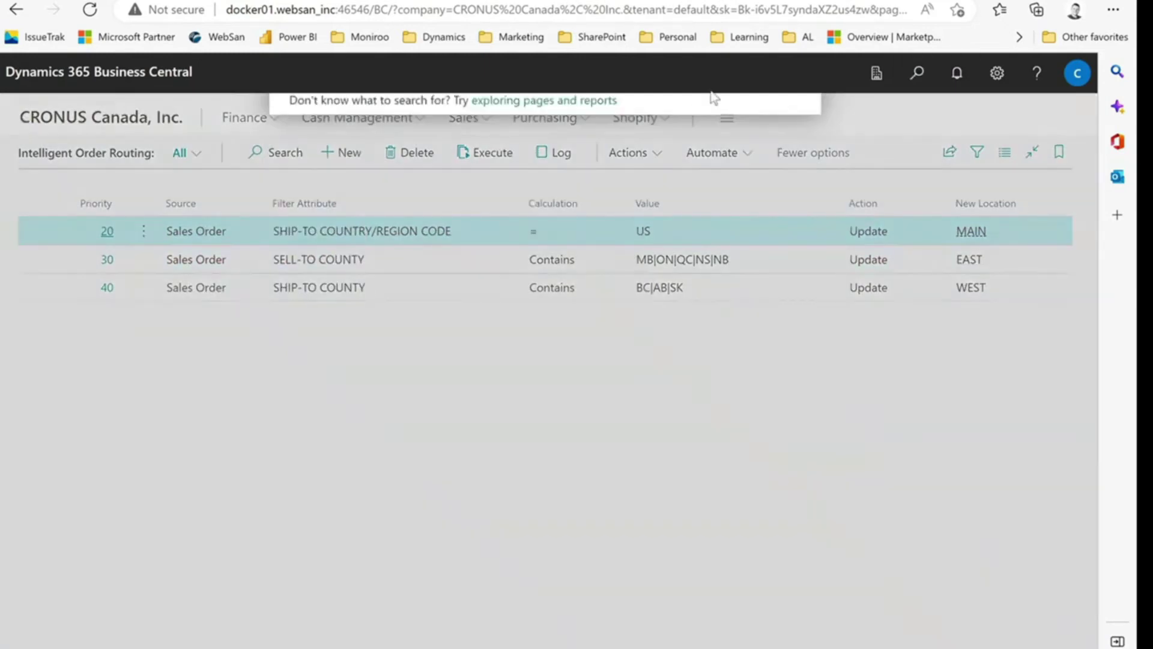
type("sales order")
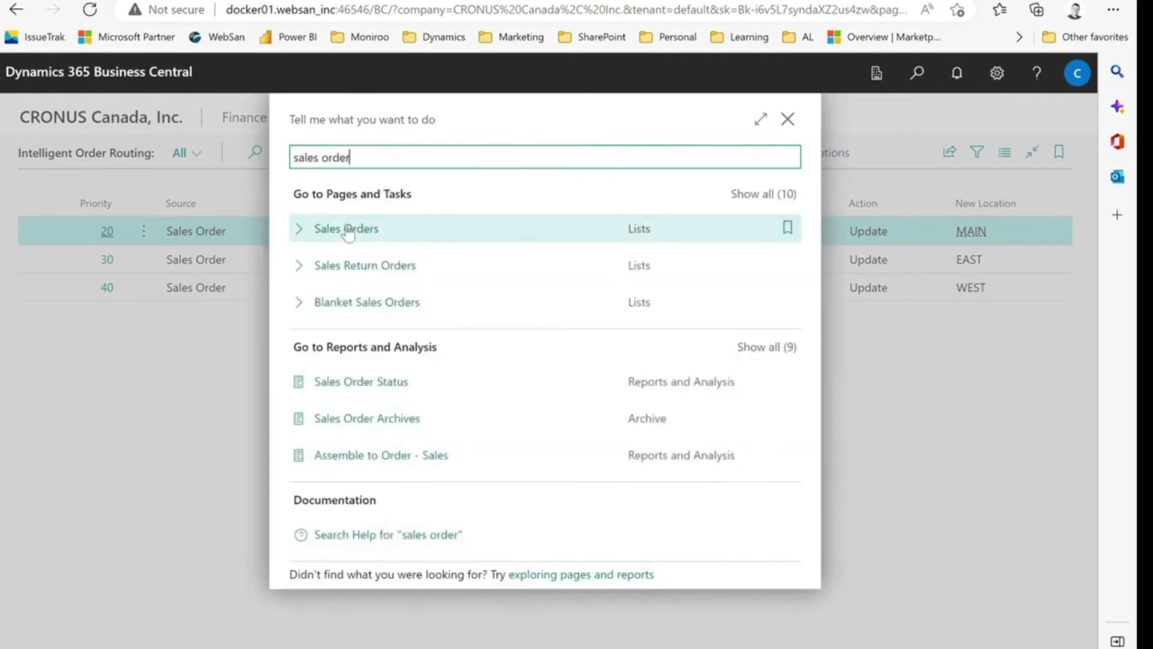
left_click(336, 229)
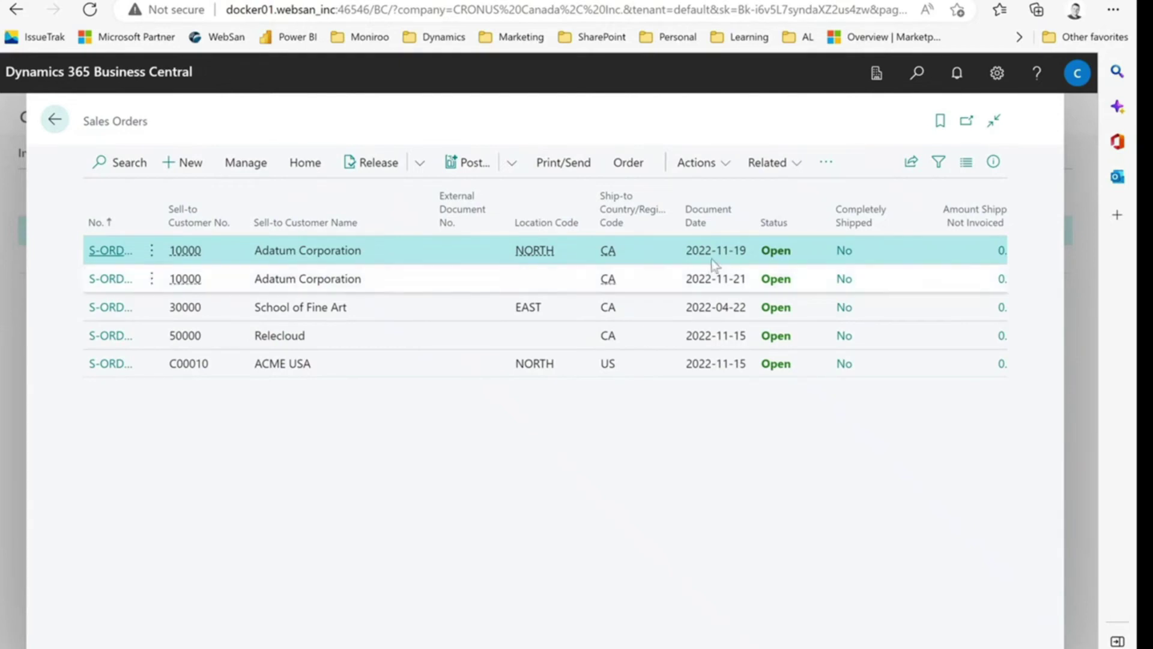
right_click(734, 163)
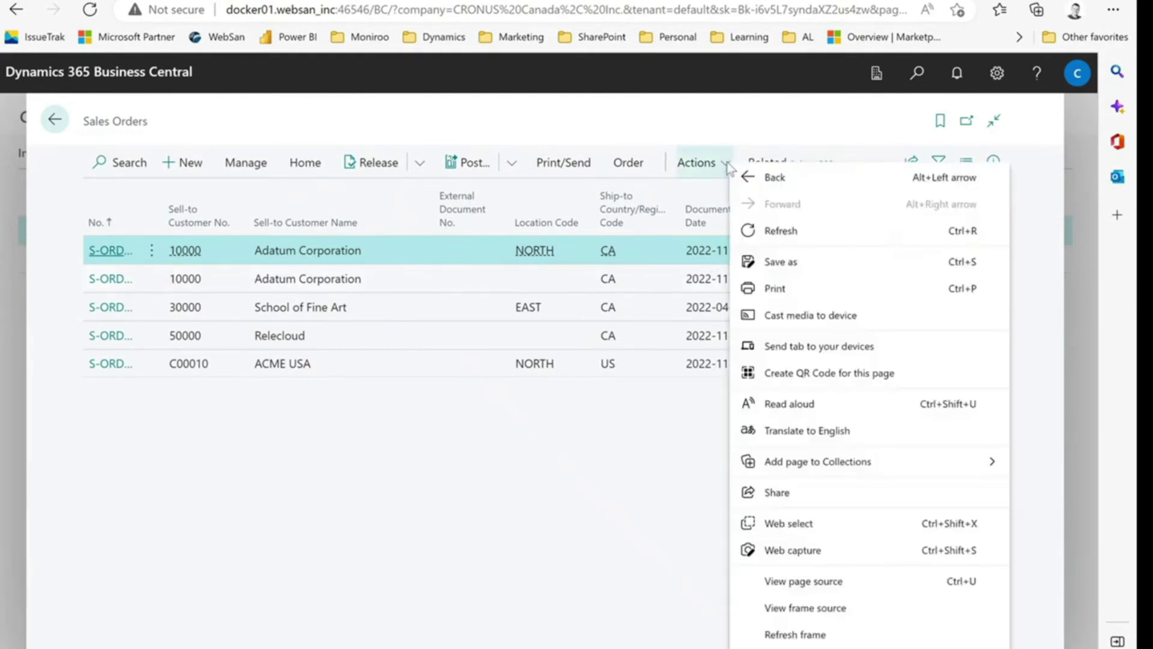
left_click(724, 162)
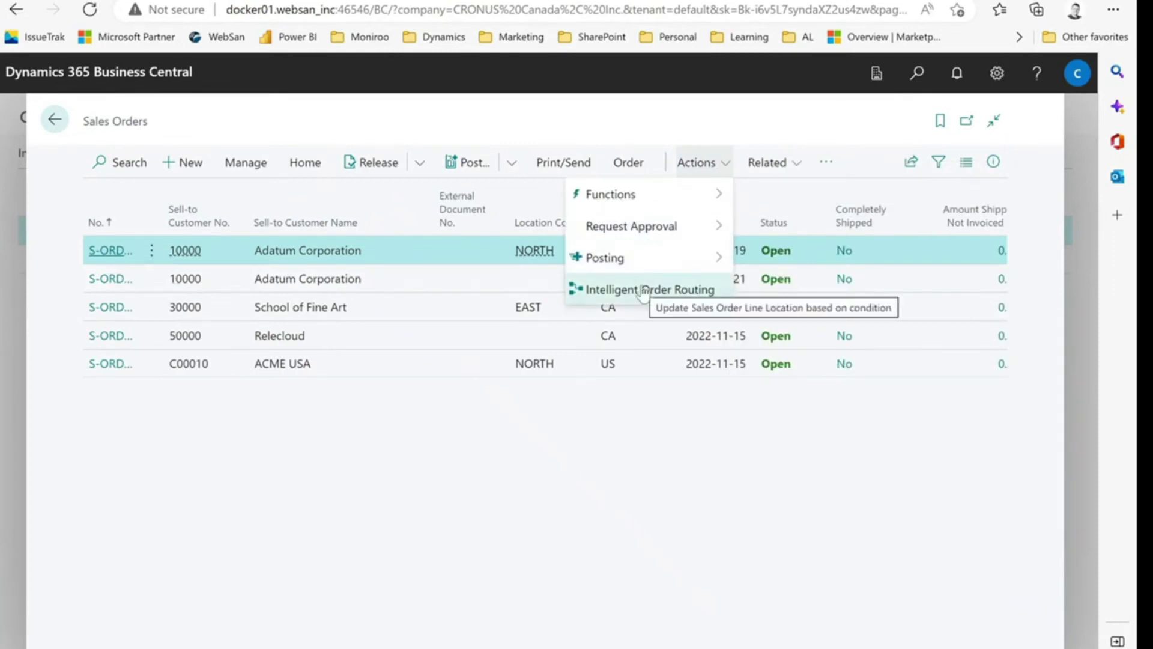
left_click(644, 291)
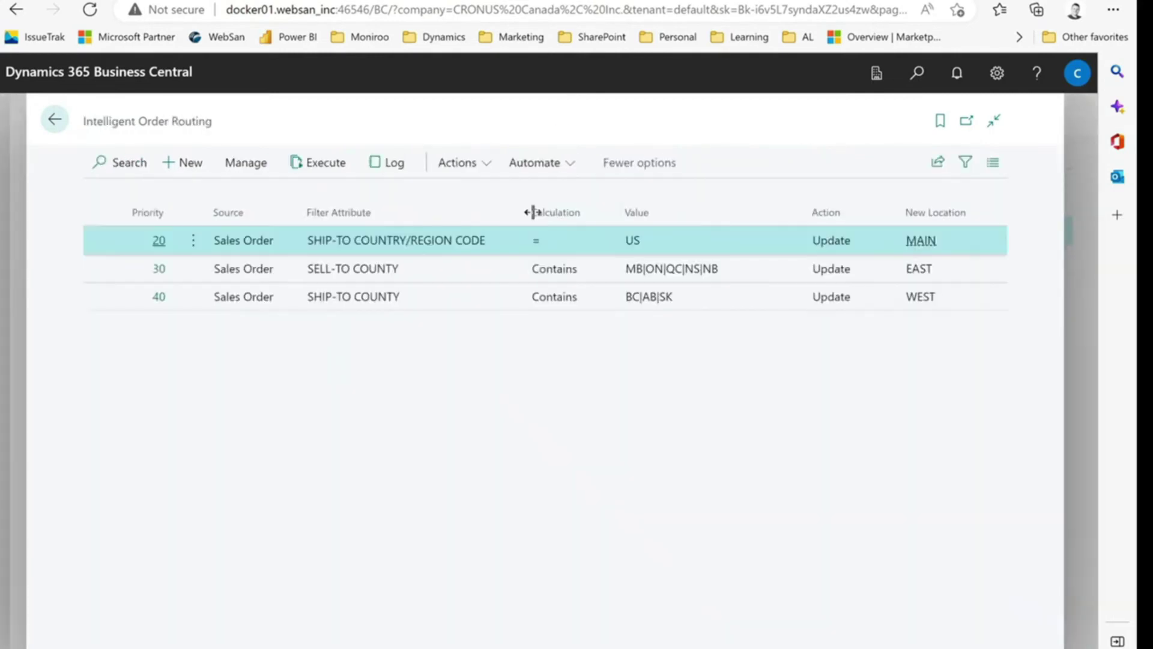
left_click(54, 122)
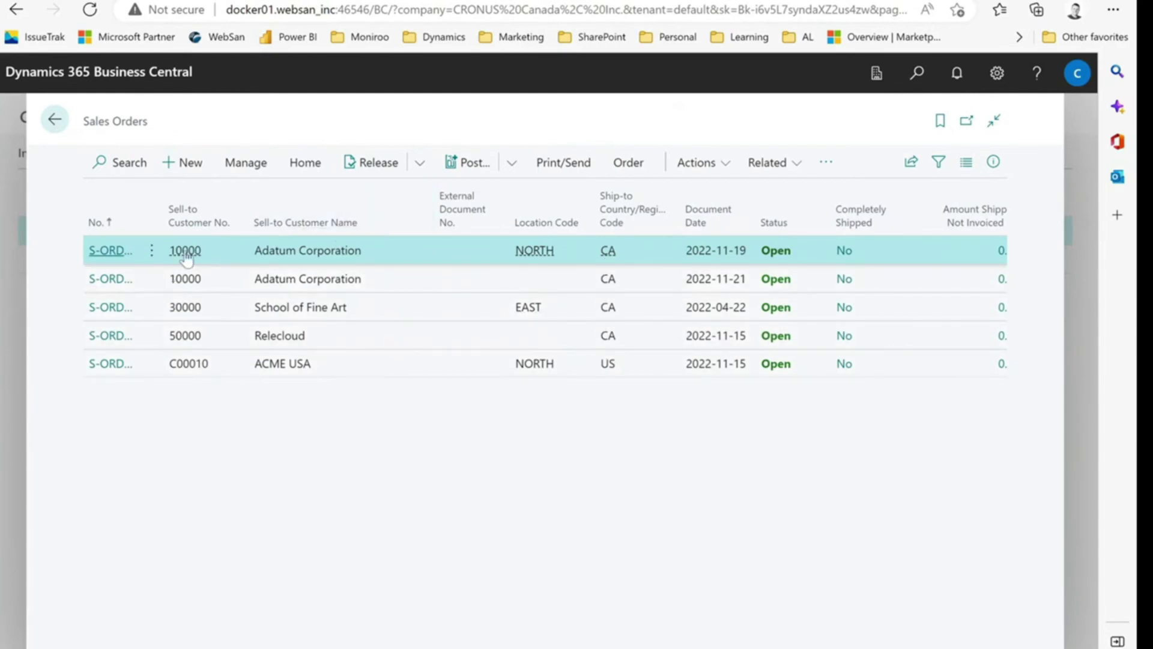
Step: Show the peek card for customer 10000, Adatum Corporation, on its NORTH sales order
mouse_move(185, 260)
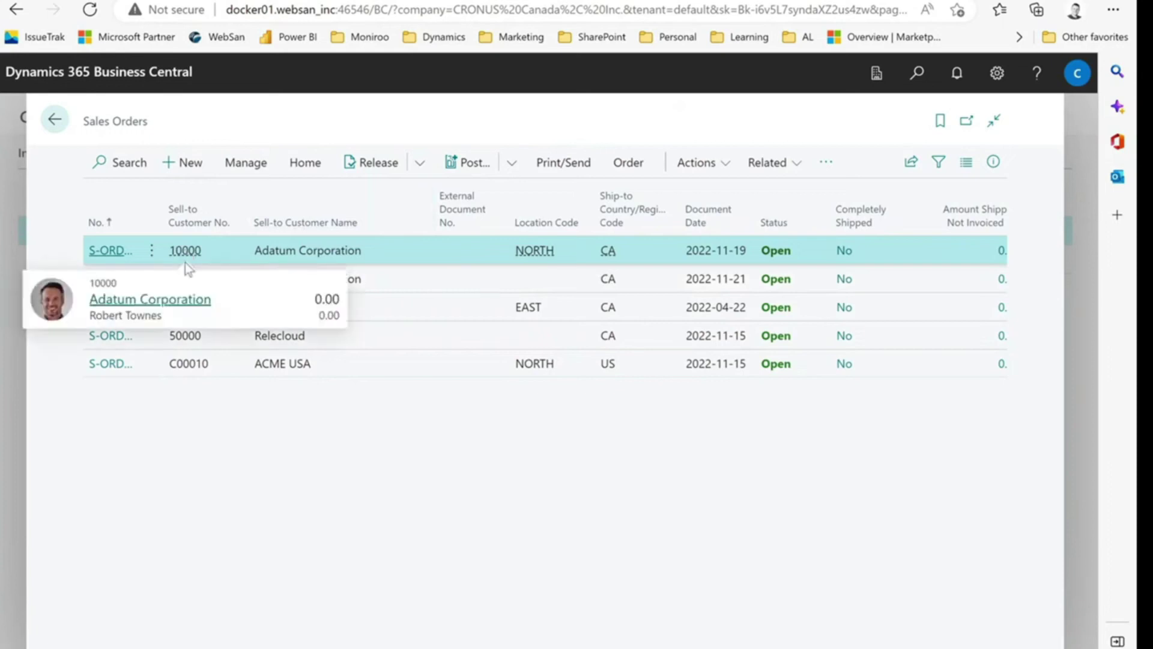
left_click(161, 299)
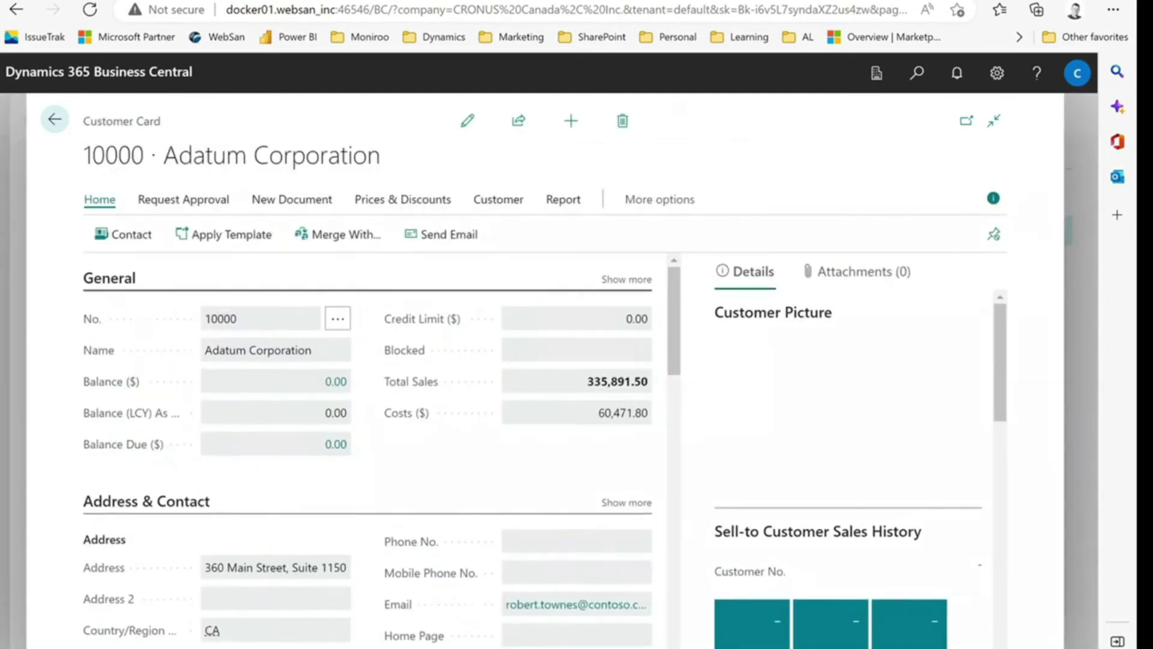
left_click(55, 120)
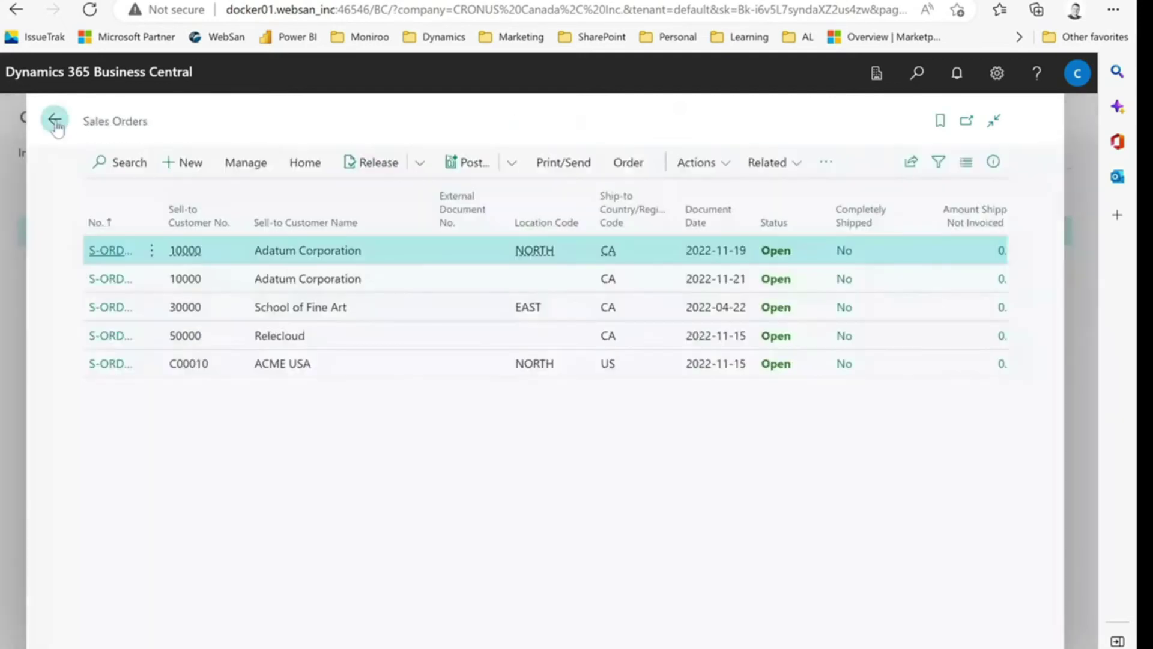
left_click(184, 312)
left_click(185, 310)
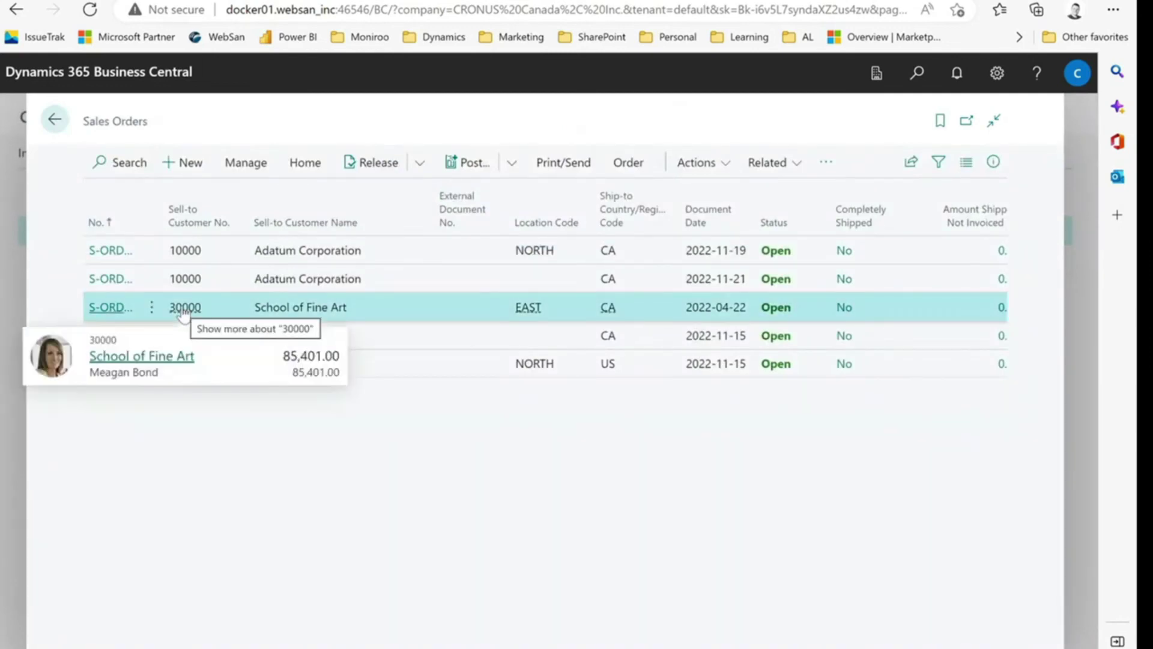
left_click(159, 356)
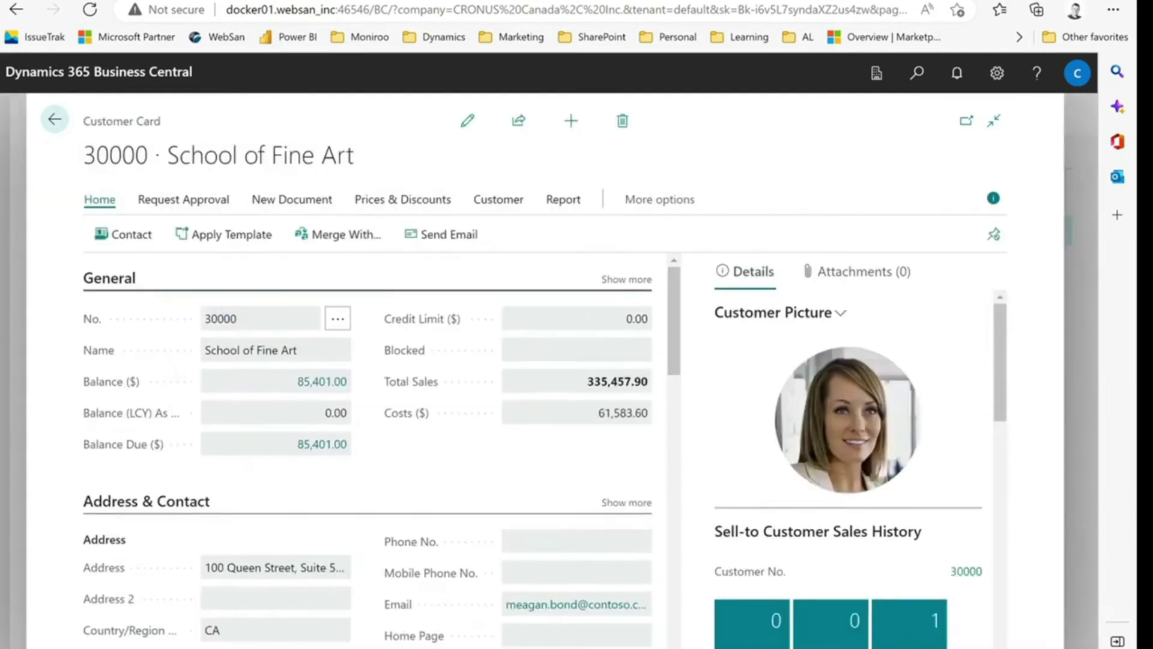
left_click(55, 120)
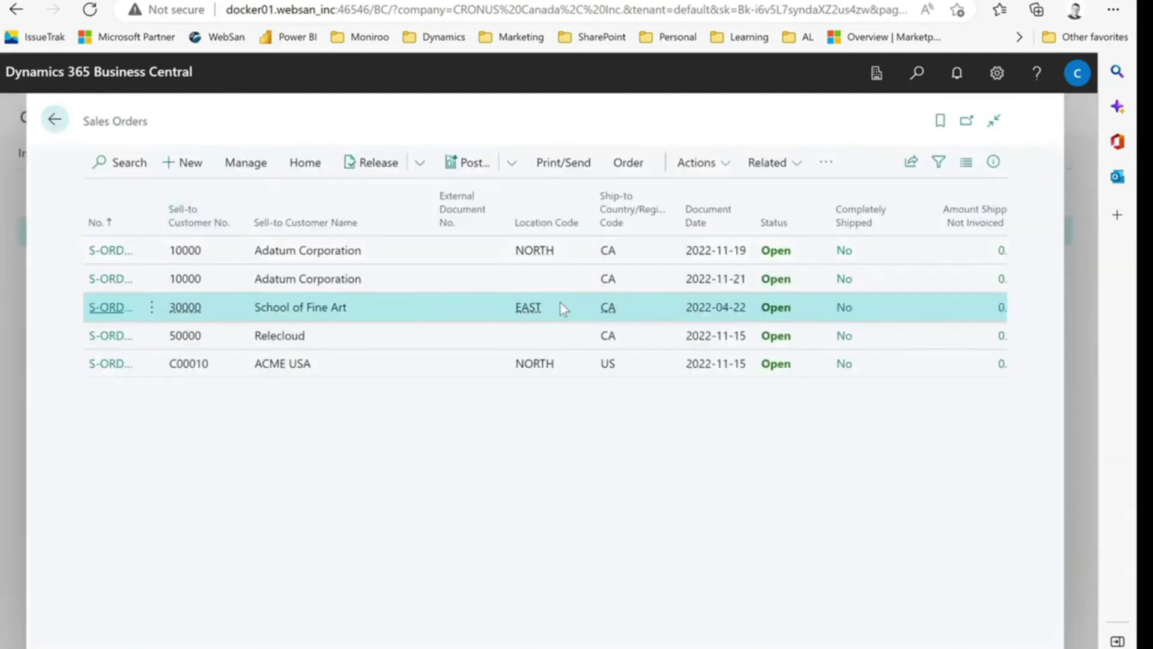
left_click(193, 339)
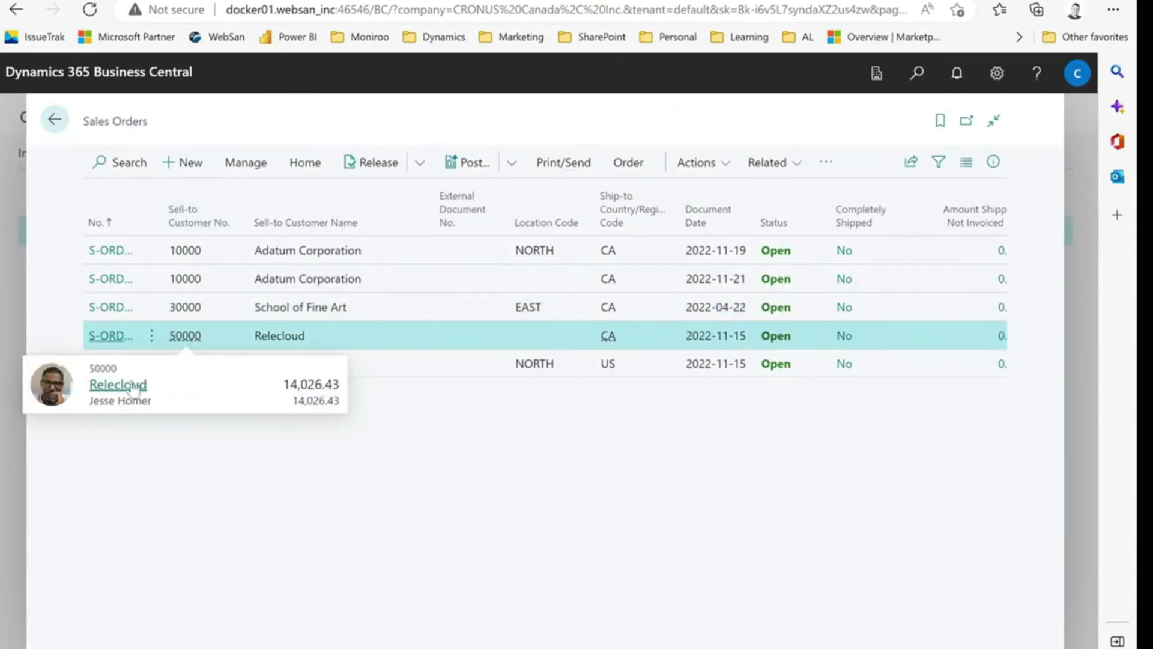
left_click(127, 390)
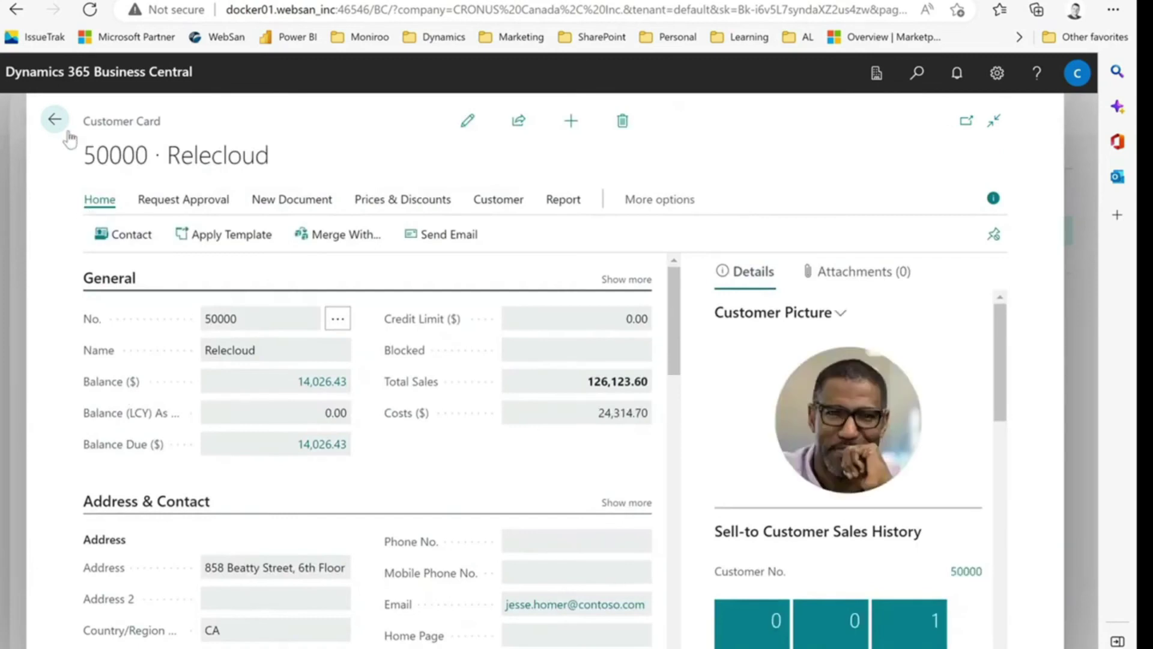
left_click(55, 120)
left_click(198, 367)
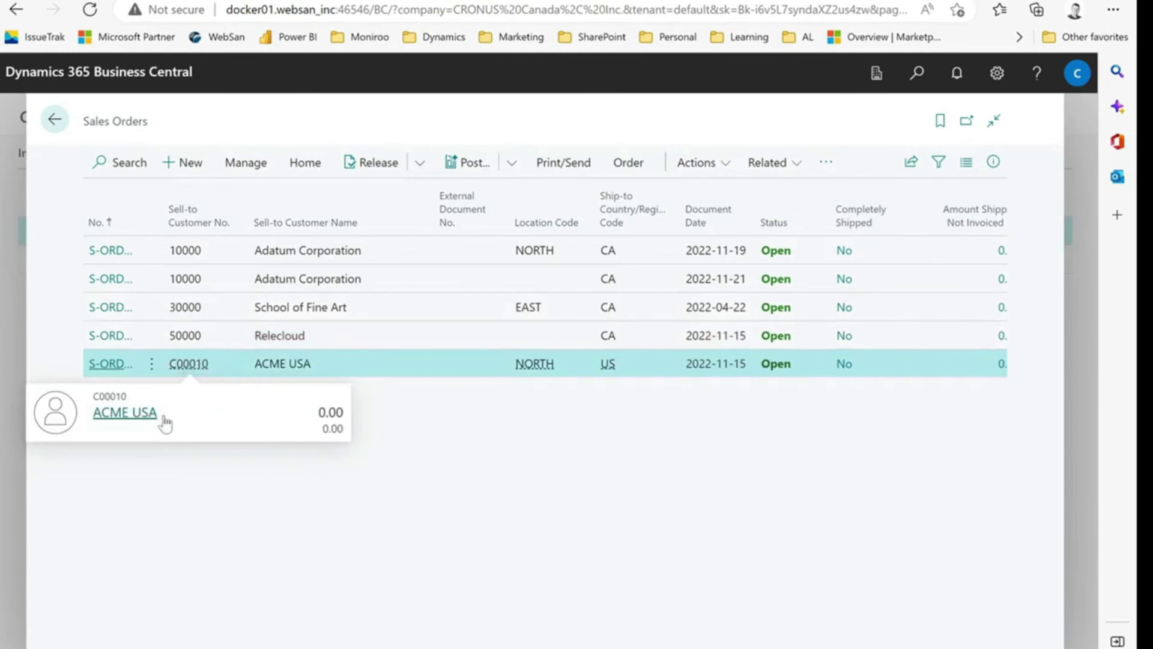
left_click(211, 417)
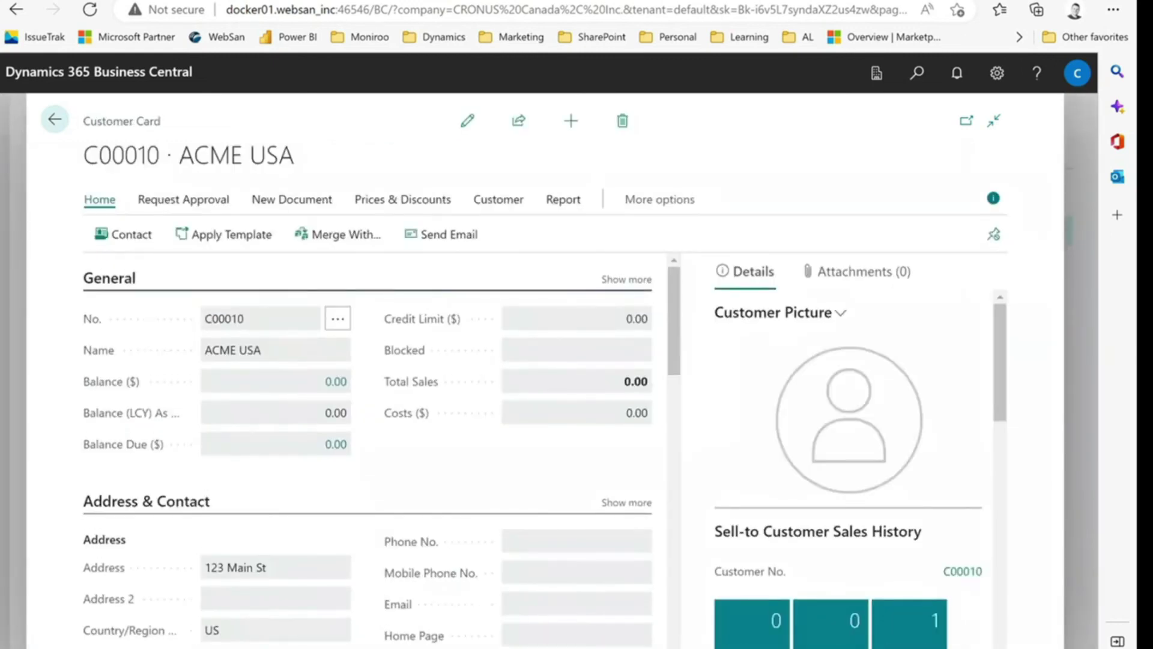
left_click(54, 120)
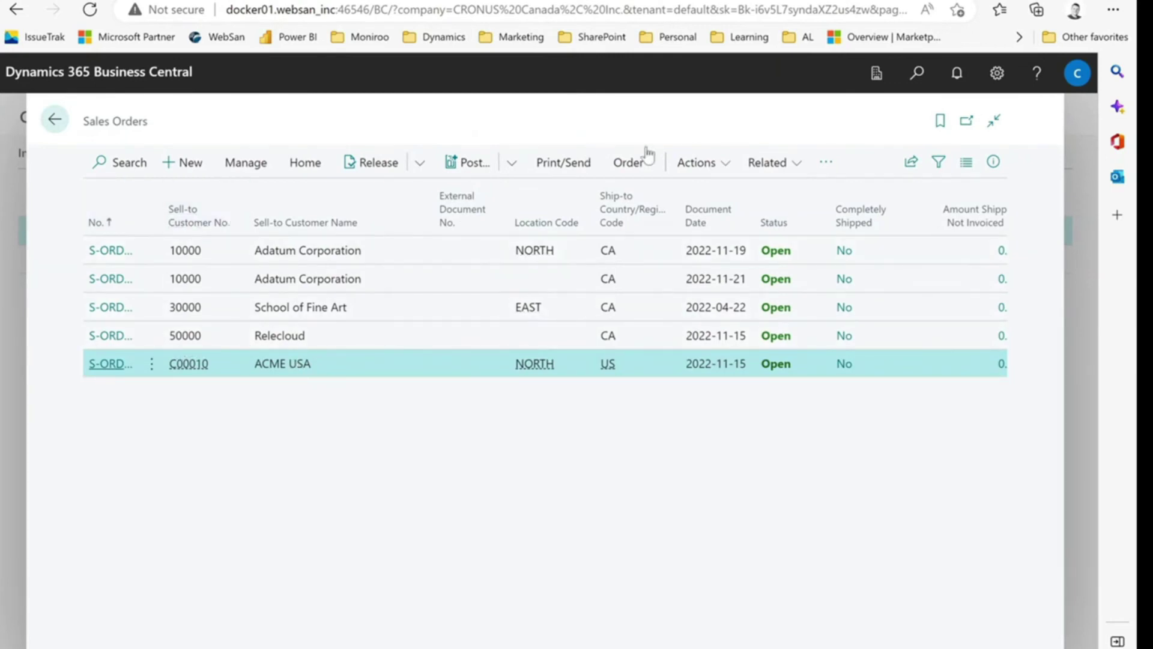
Step: Execute the Intelligent Order Routing rules and acknowledge the routing completed message
left_click(697, 162)
left_click(622, 291)
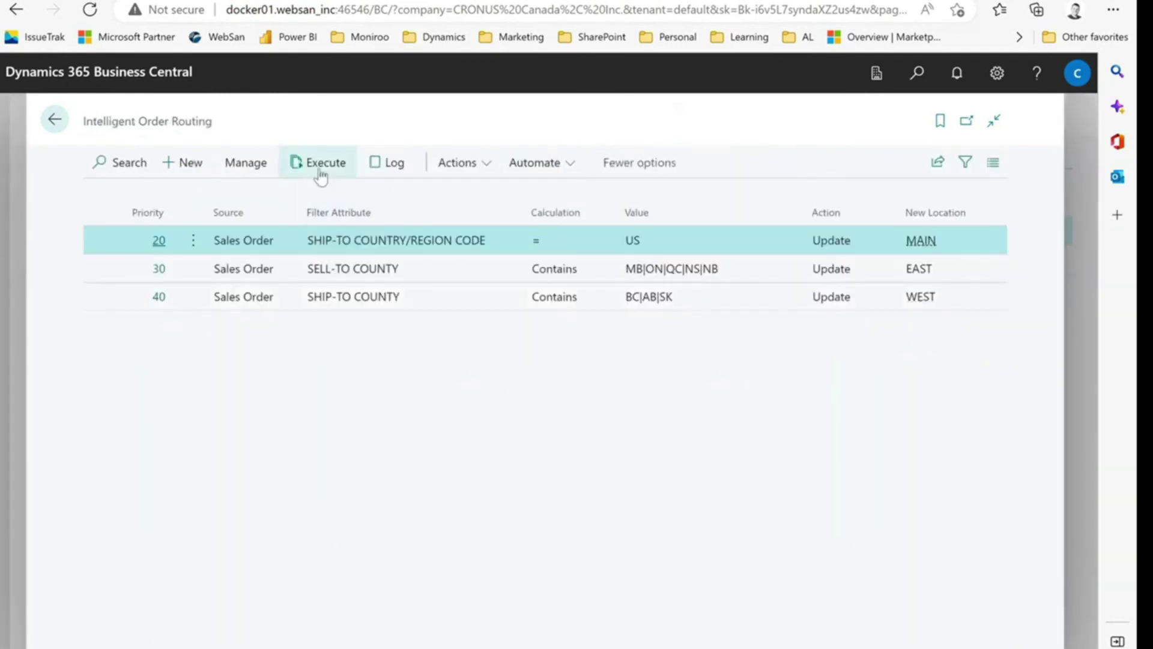
left_click(315, 171)
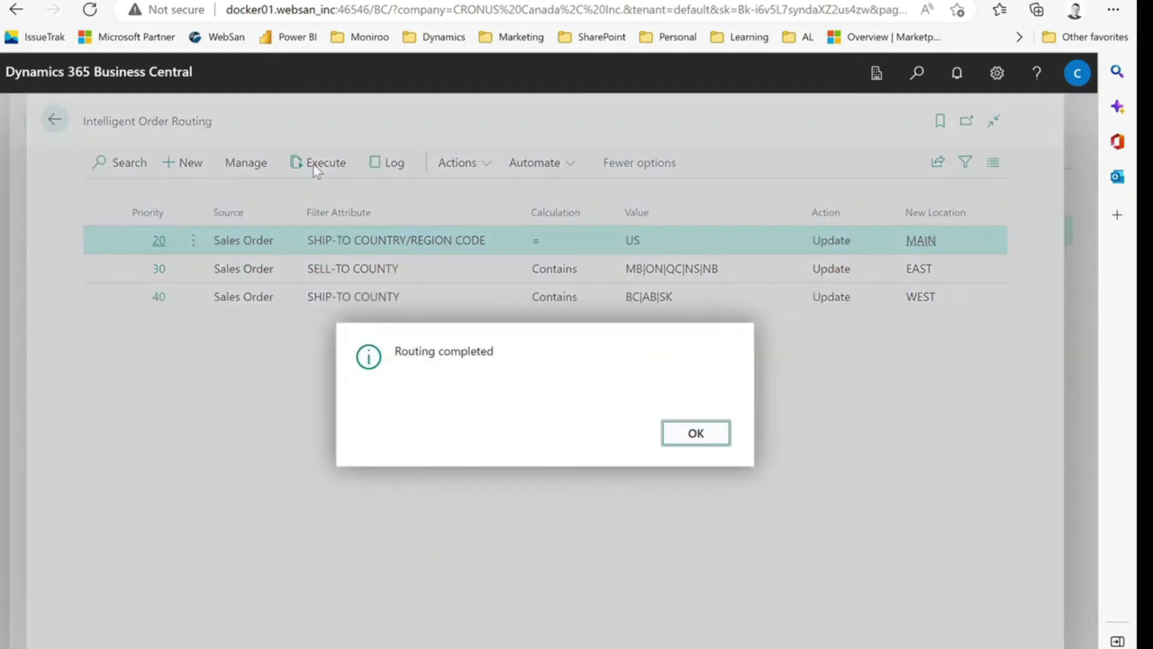
left_click(698, 445)
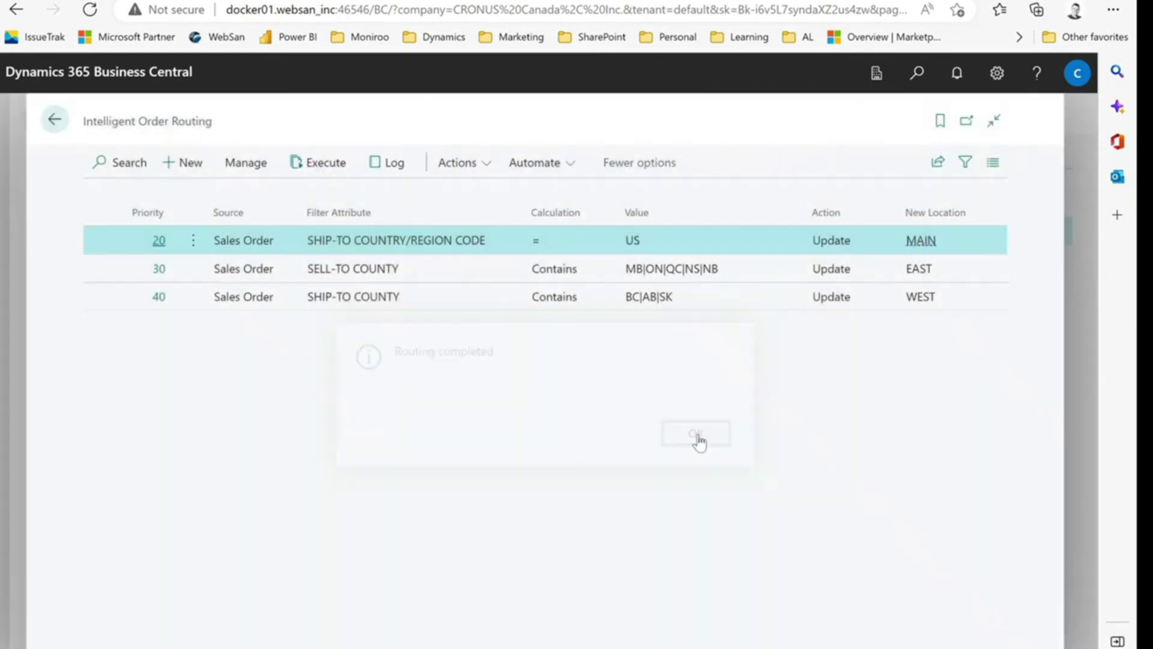
Step: Review the routing execution log, return to the rules, and browse the Actions and Automate menus
left_click(379, 171)
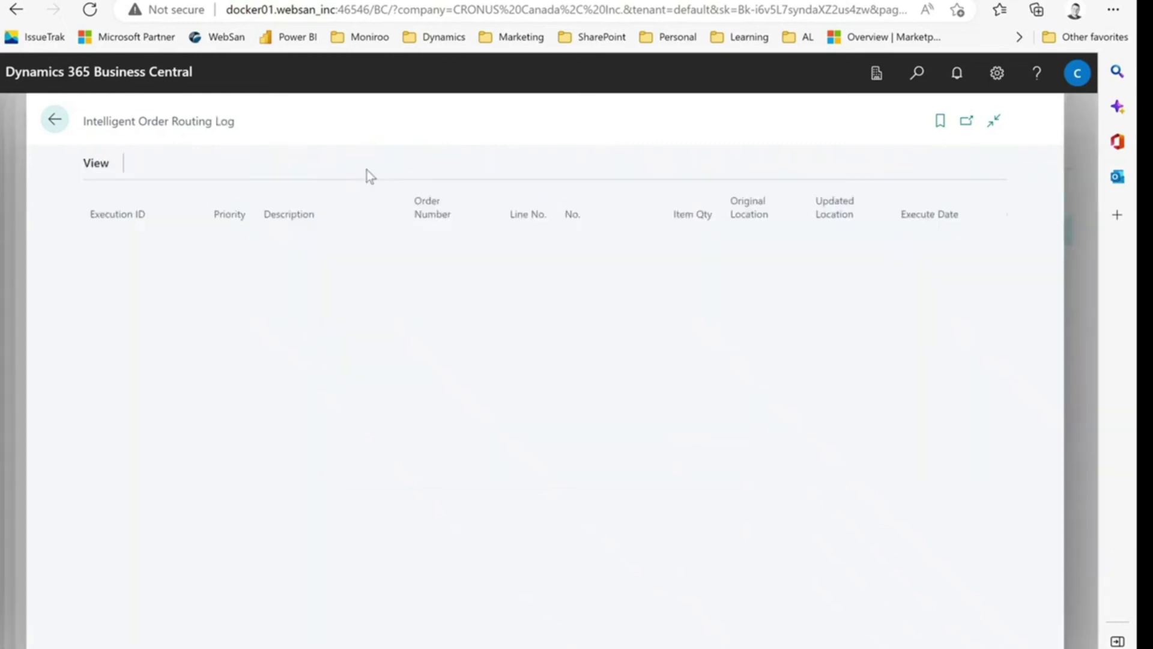
scroll(208, 308, "down", 3)
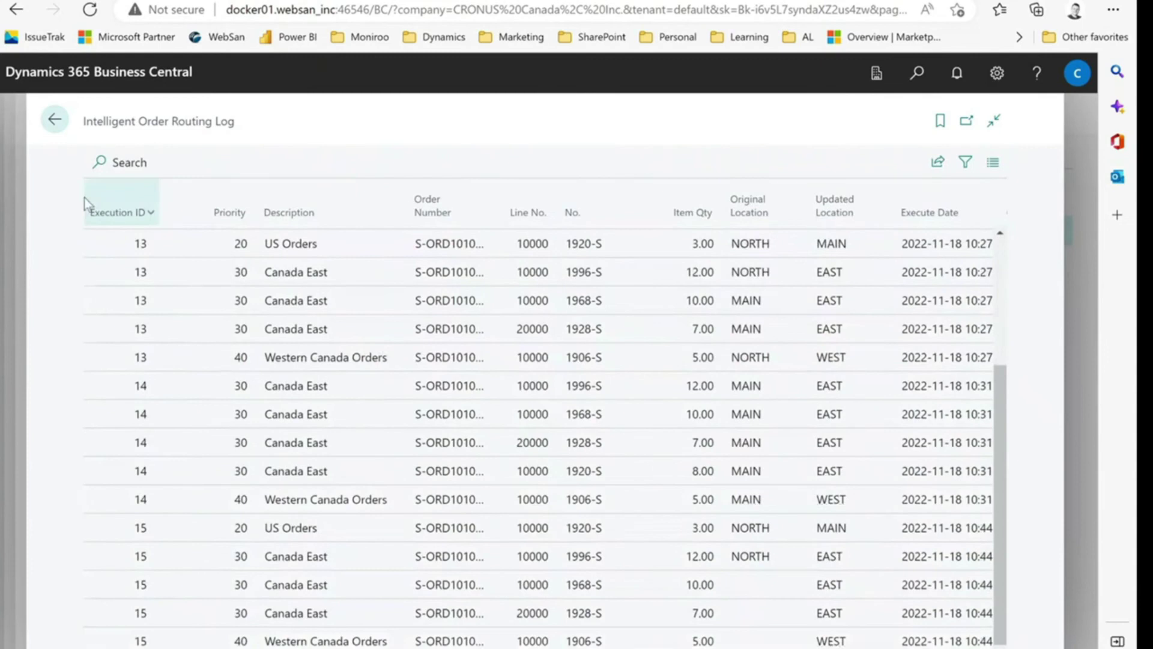
left_click(54, 126)
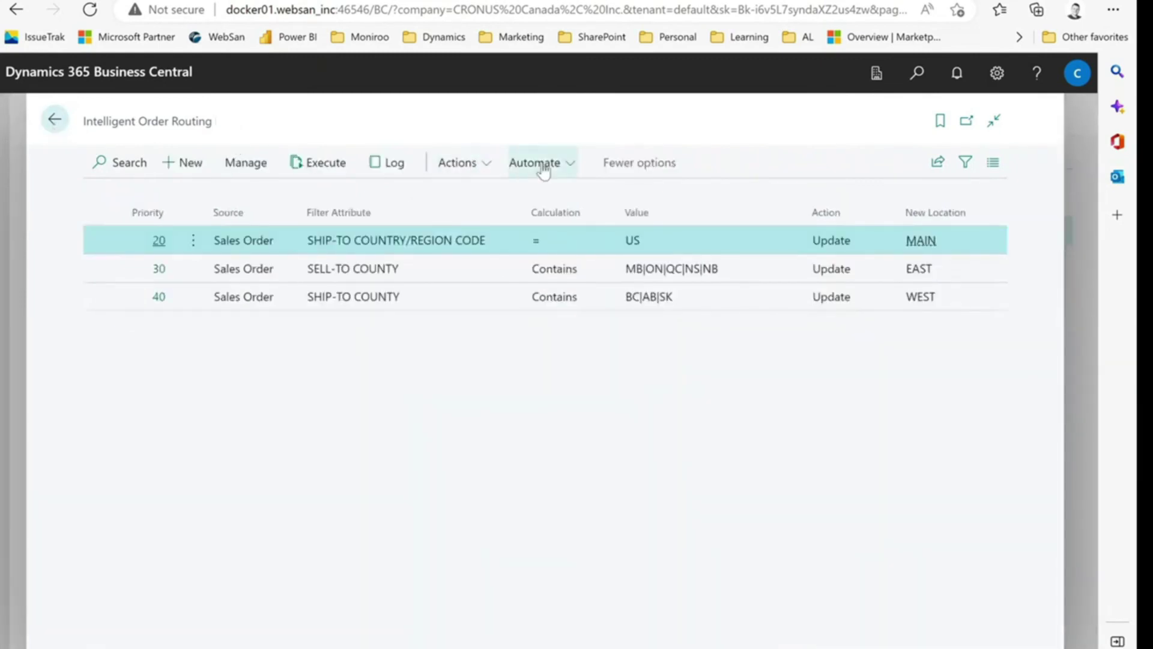
left_click(492, 170)
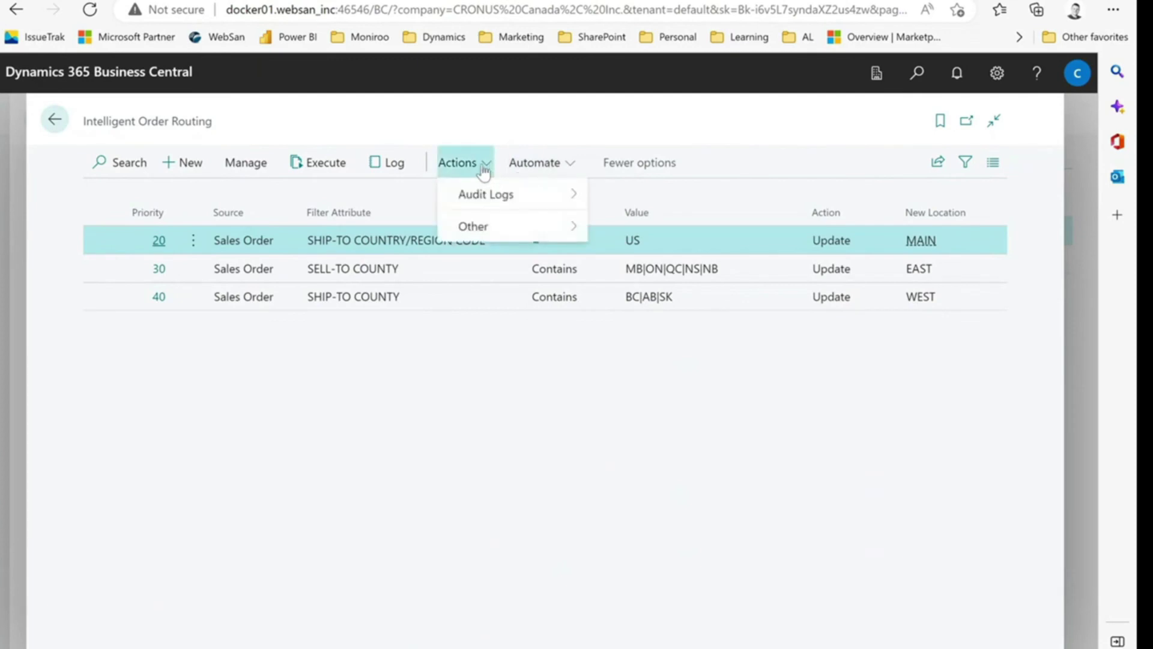
mouse_move(489, 196)
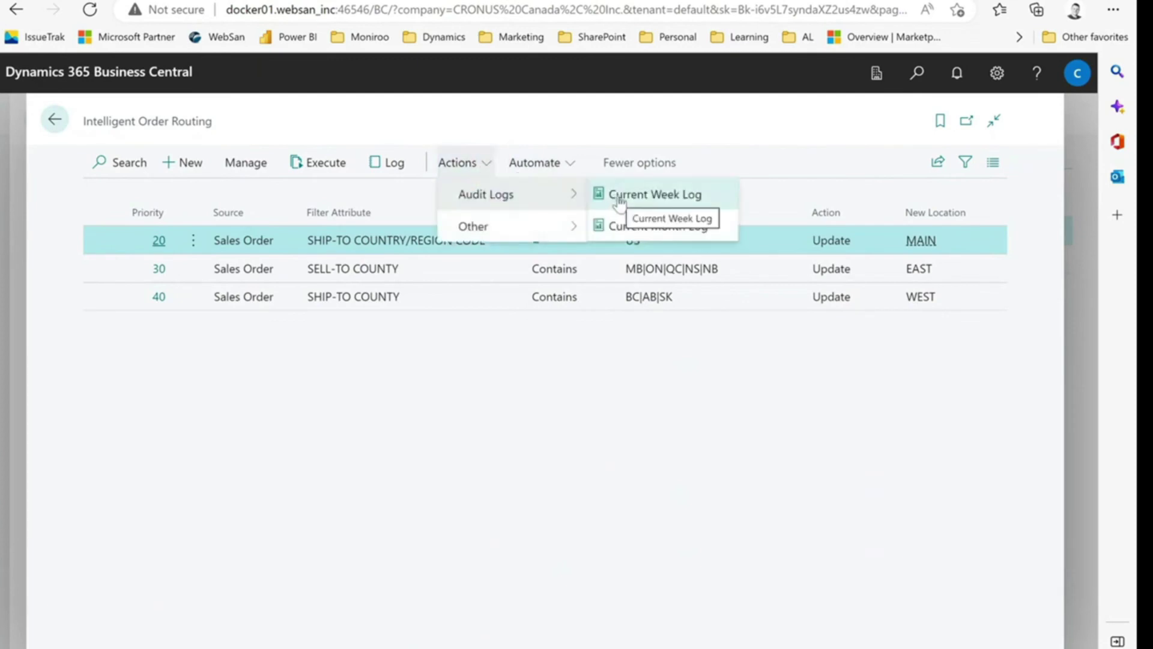
left_click(547, 167)
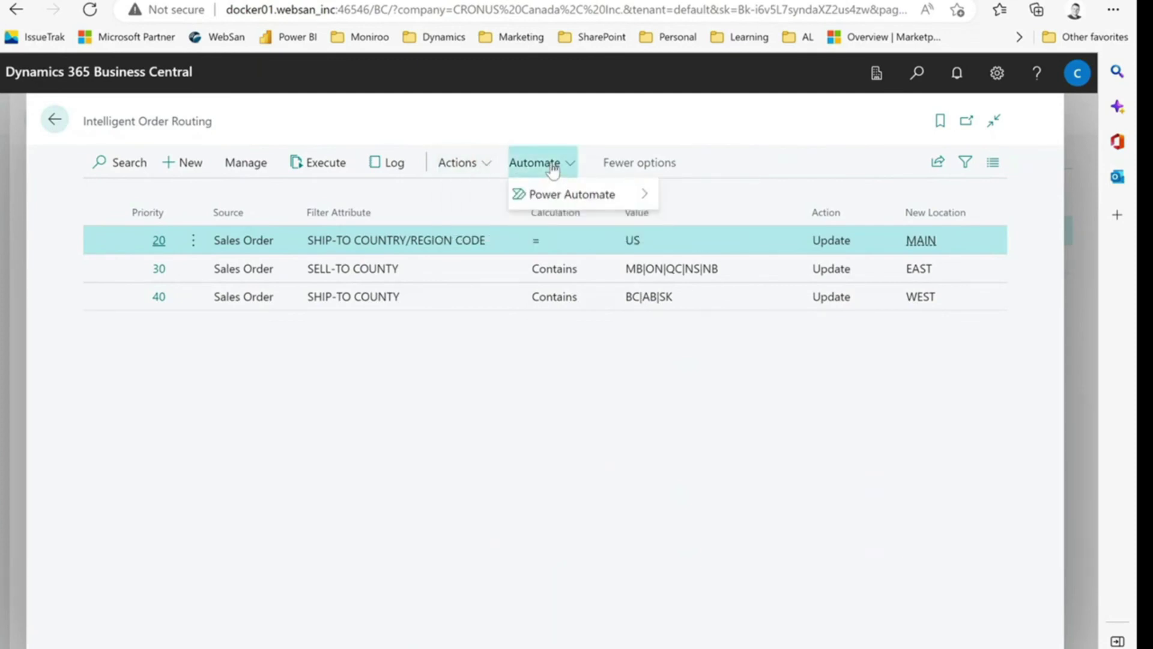
Step: Check Sales Orders now routed to three EAST, one WEST, one MAIN, then return to the routing rules
left_click(62, 130)
left_click(63, 130)
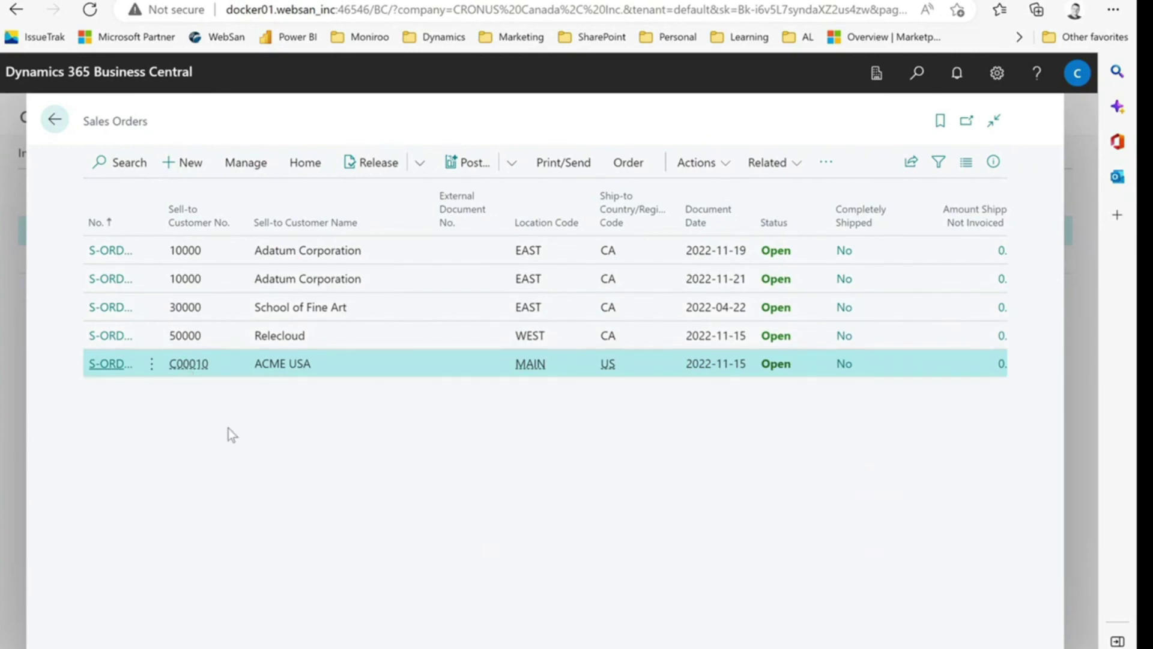
left_click(66, 122)
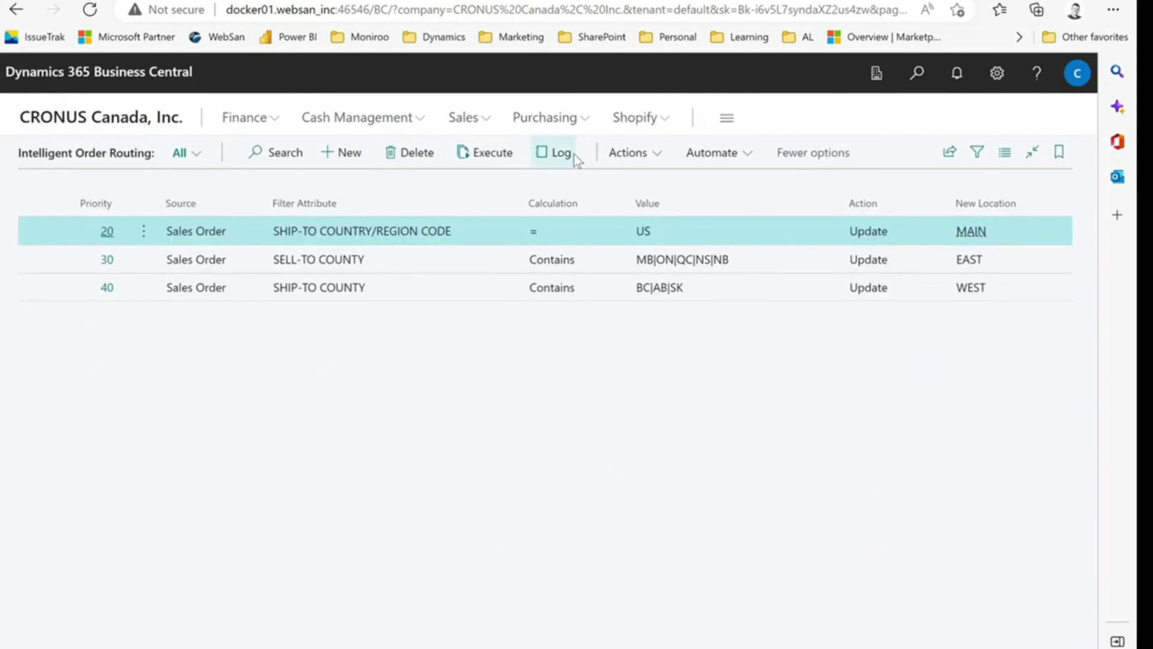
Step: Open the routing log and inspect execution 15 entries rerouting lines to MAIN, EAST and WEST
left_click(564, 153)
scroll(289, 378, "down", 4)
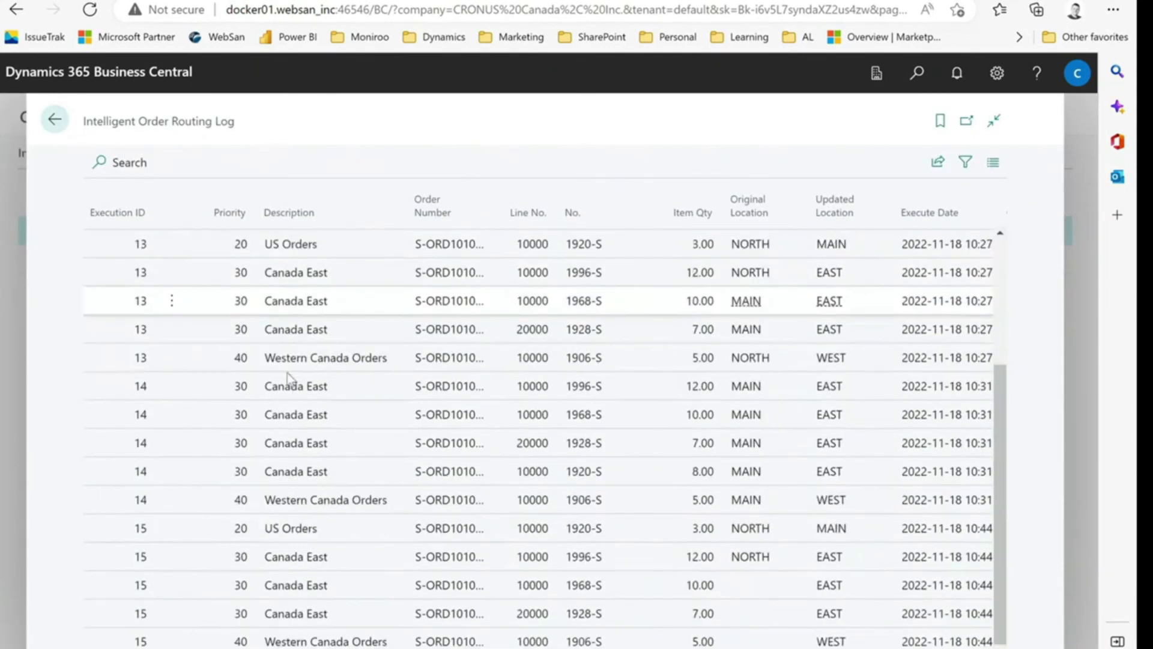
left_click(288, 379)
left_click(144, 537)
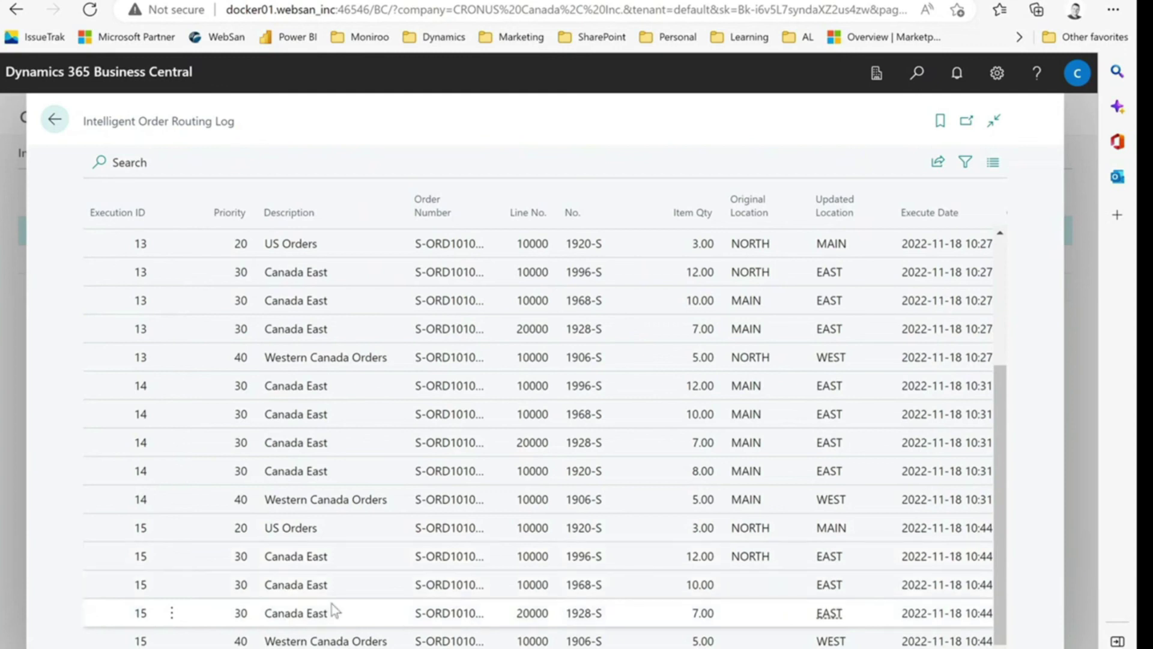
left_click(57, 120)
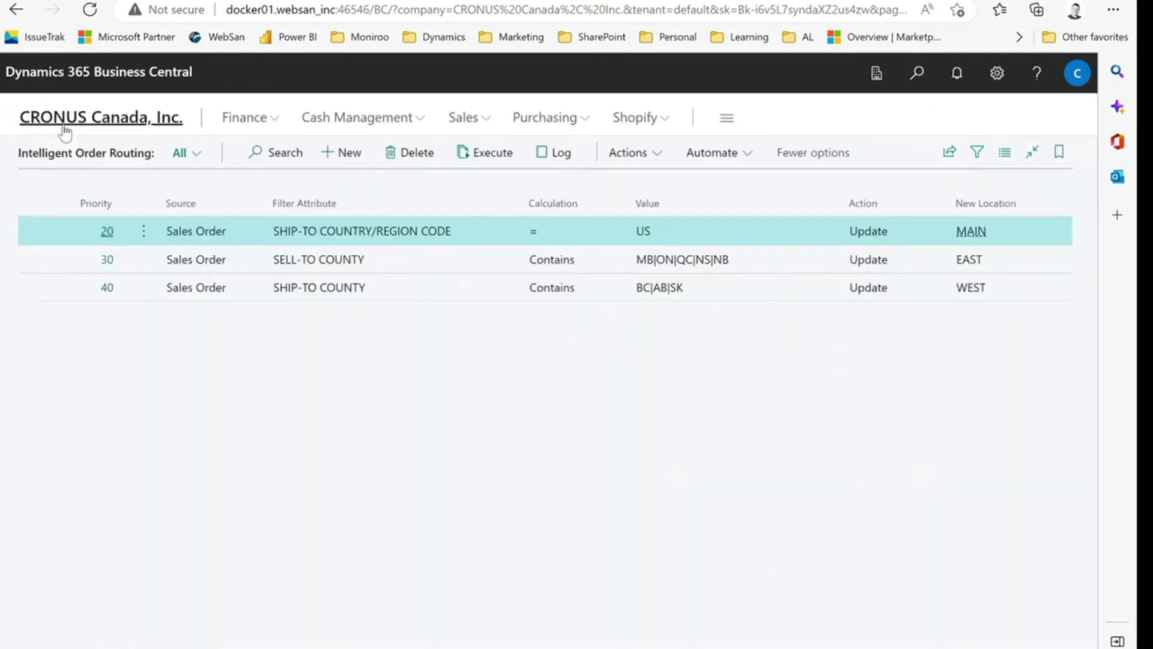